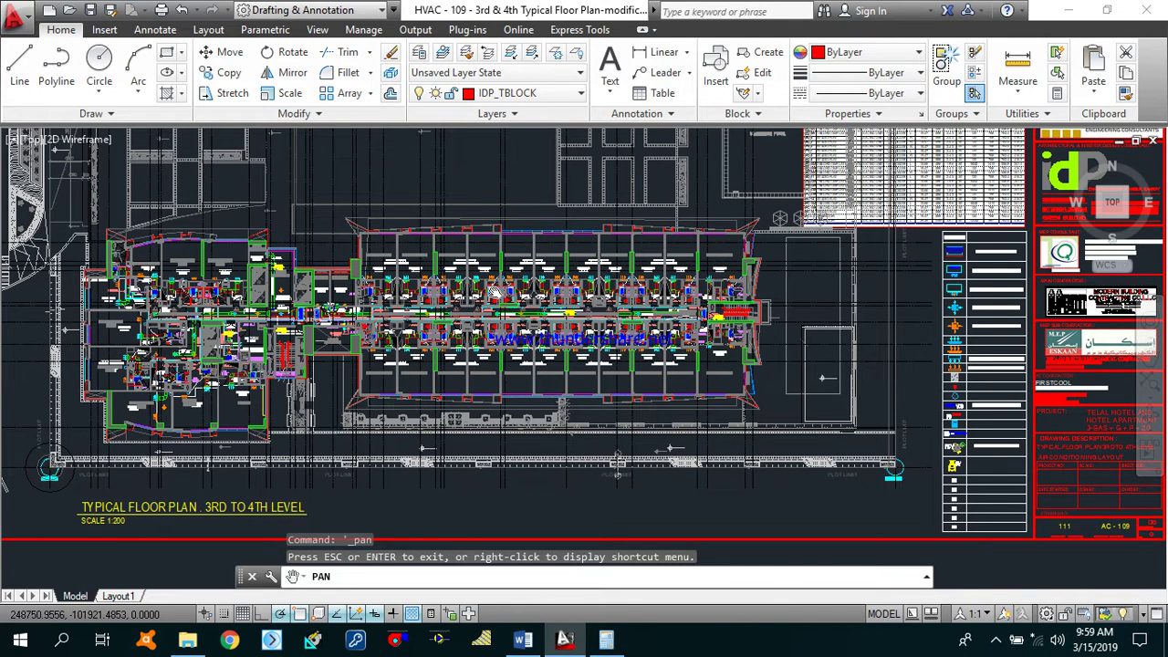
Step: Switch to the GPM document in Word and review the water flow formula, ΔT and GPM per TR for district cooling
left_click_drag(400, 205, 487, 266)
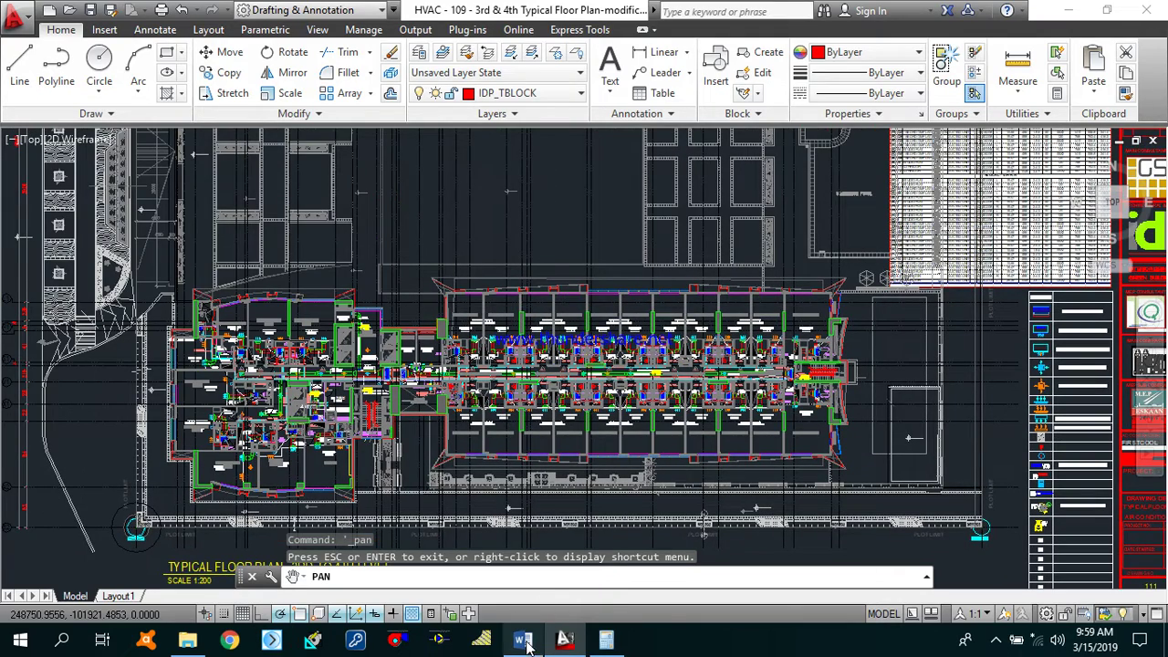
left_click(526, 646)
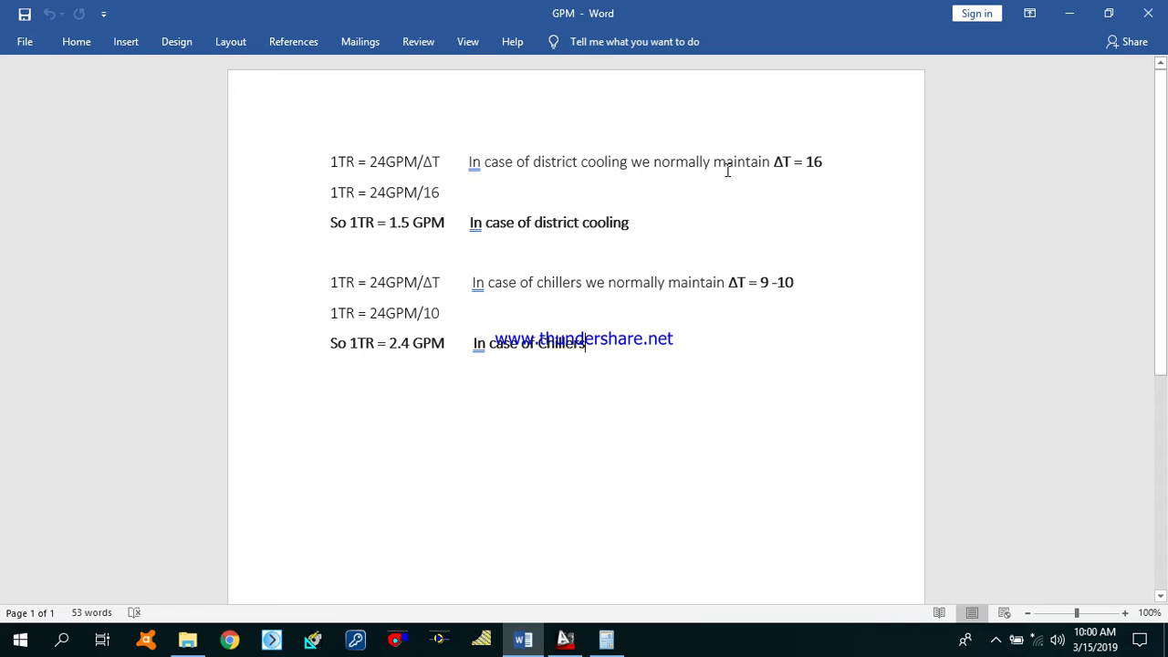
left_click_drag(823, 165, 779, 166)
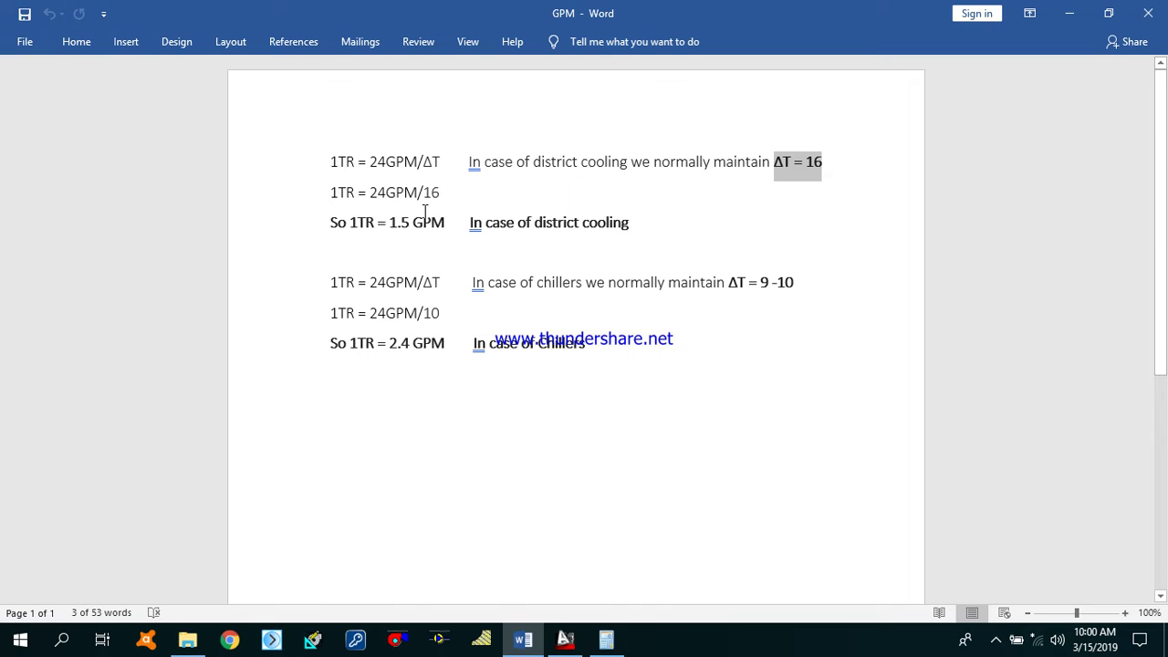
left_click_drag(445, 161, 424, 163)
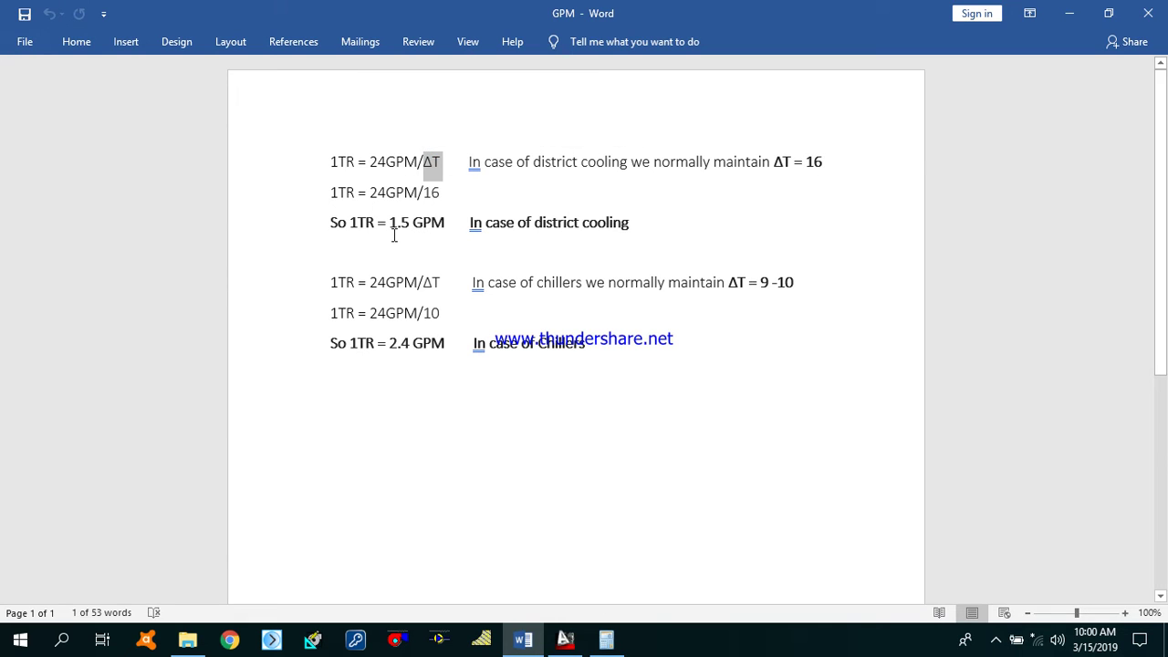
left_click_drag(351, 222, 444, 224)
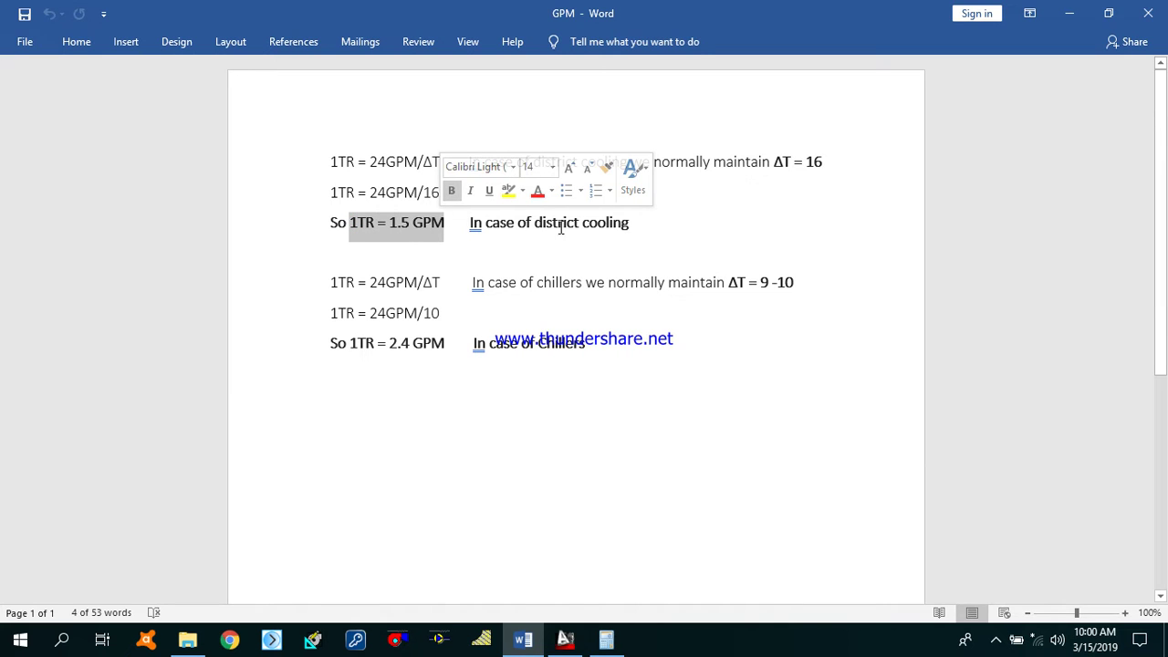
left_click_drag(636, 226, 469, 224)
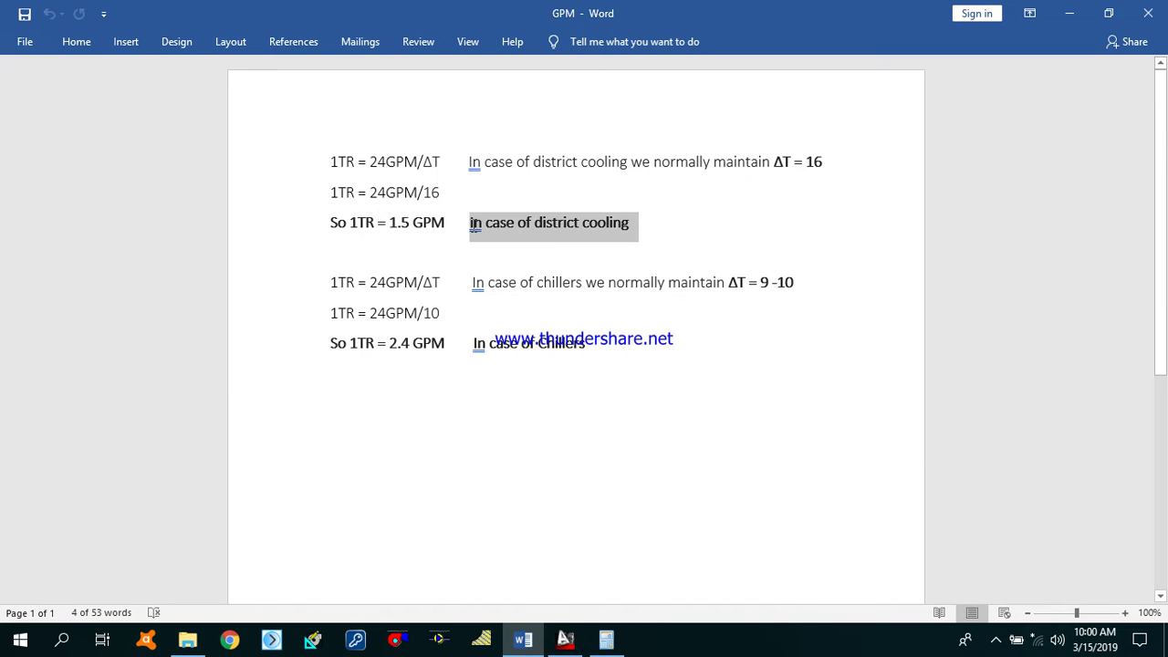
Step: Review the water flow formula, the ΔT range and the GPM per TR for chillers
left_click(515, 319)
left_click_drag(371, 282, 471, 285)
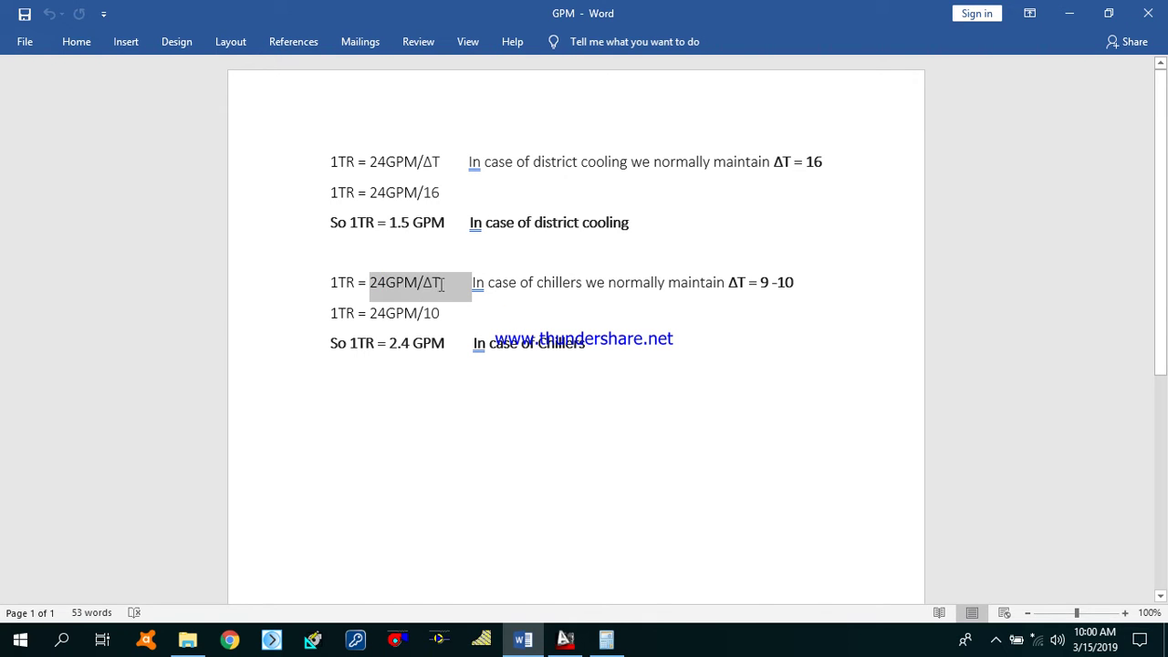
left_click(644, 284)
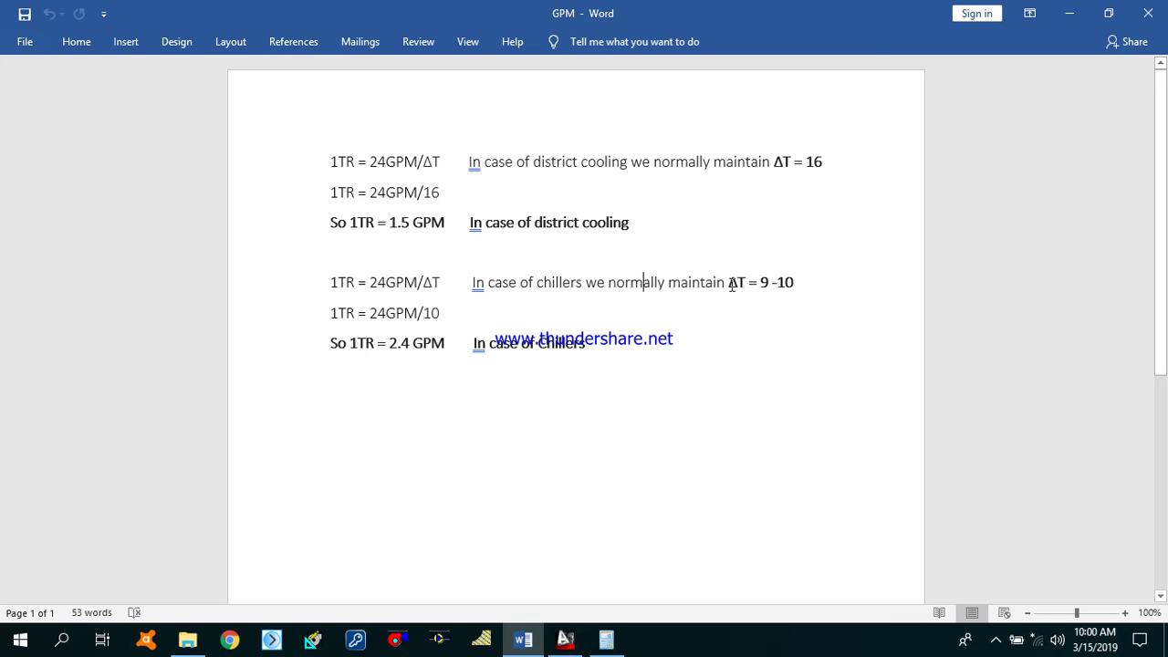
left_click_drag(730, 284, 797, 283)
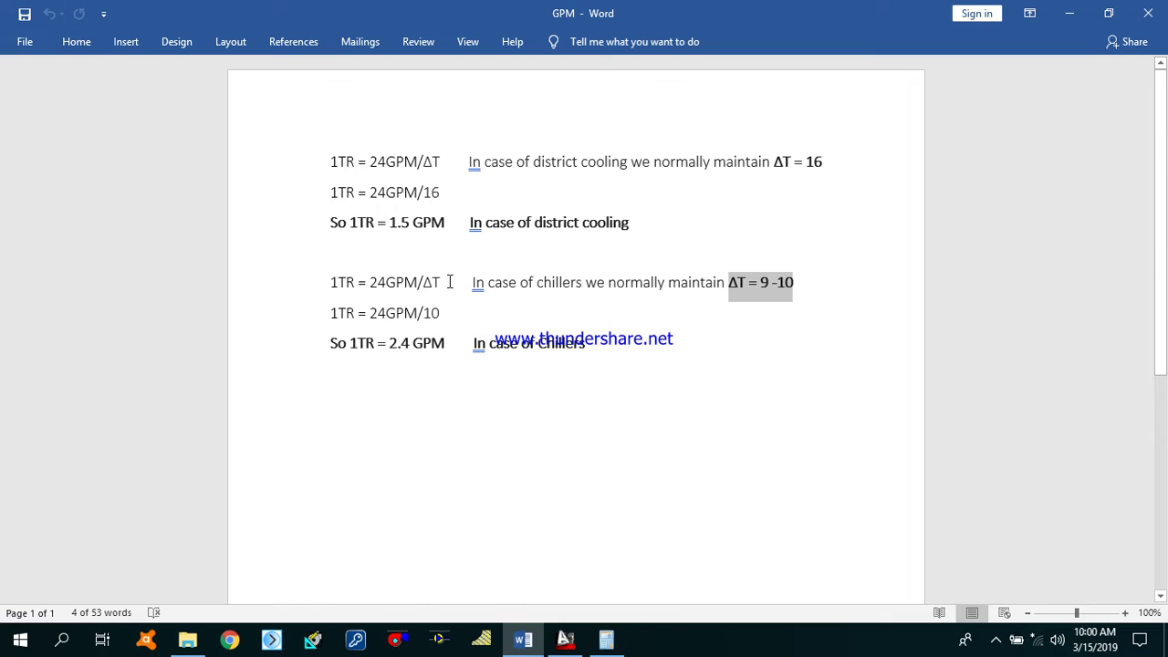
left_click_drag(447, 161, 422, 163)
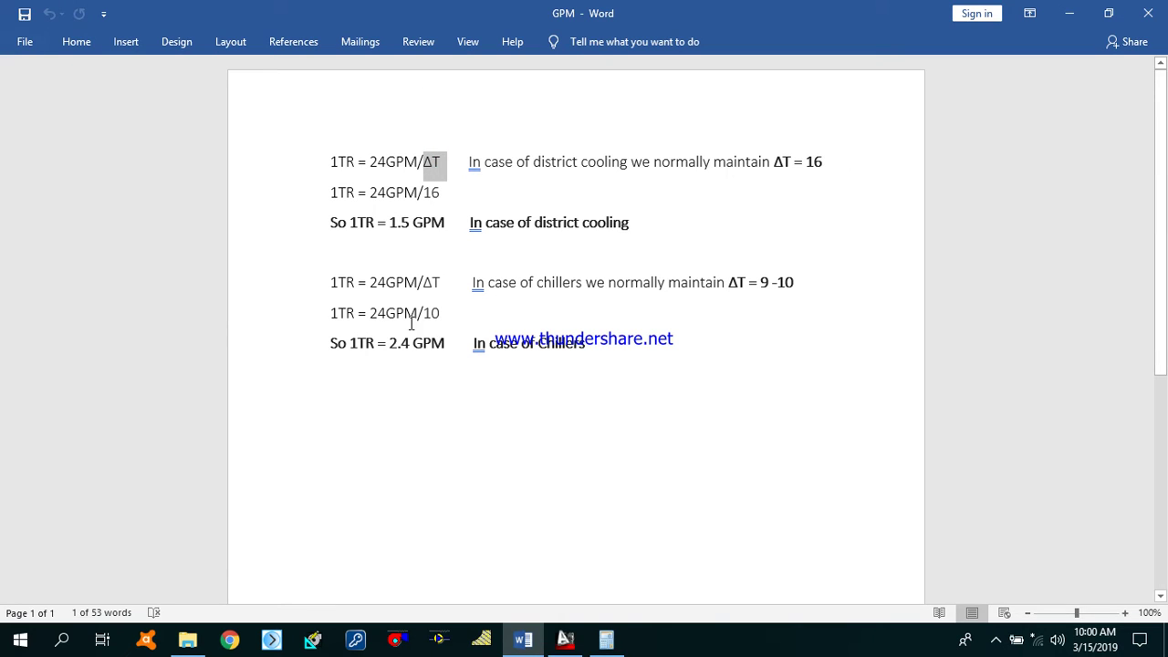
left_click_drag(446, 343, 352, 344)
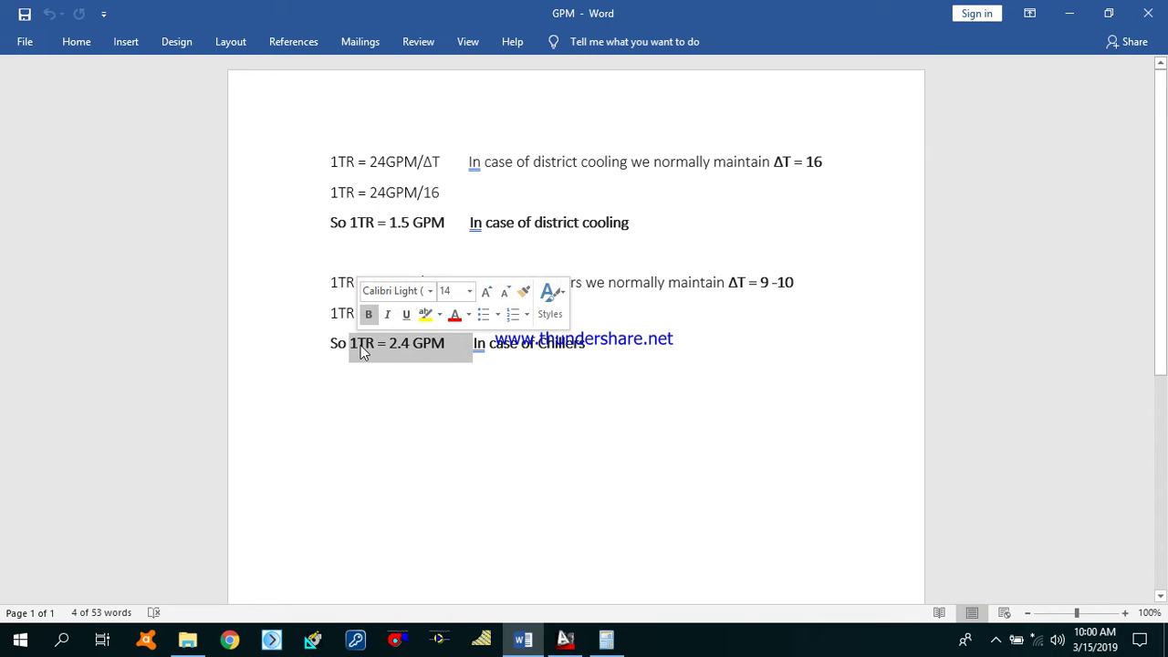
left_click_drag(595, 347, 479, 349)
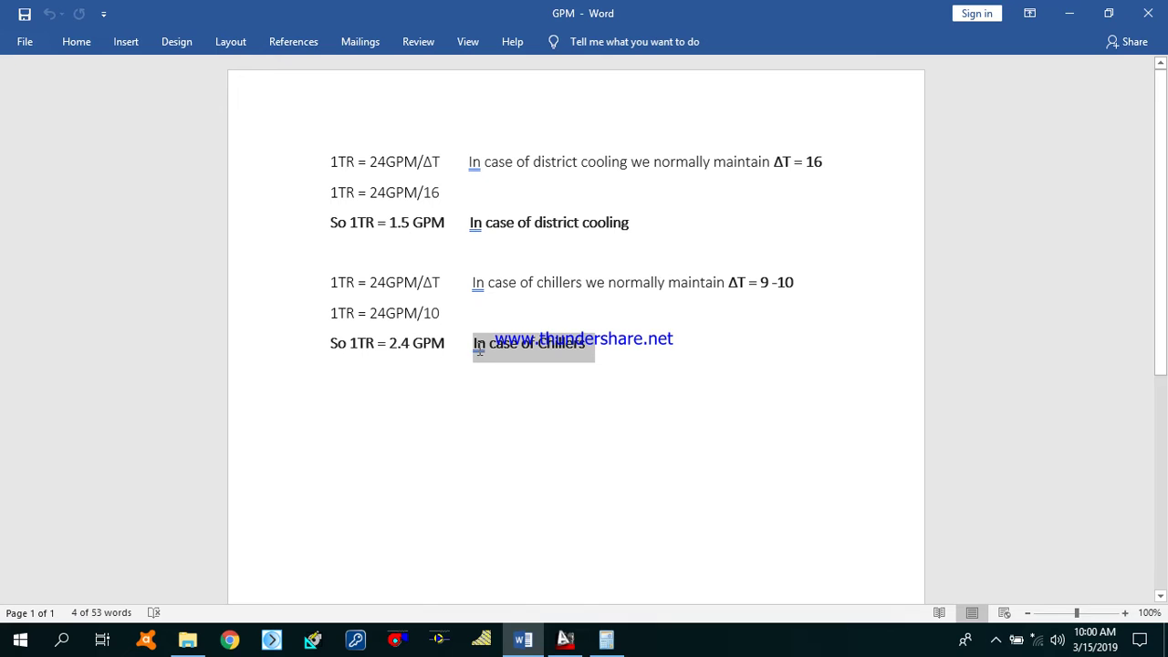
Step: Switch back to the AutoCAD floor plan drawing and find the performance summary sheet of the chilled water fan coil units
left_click(565, 639)
scroll(501, 335, "down", 2)
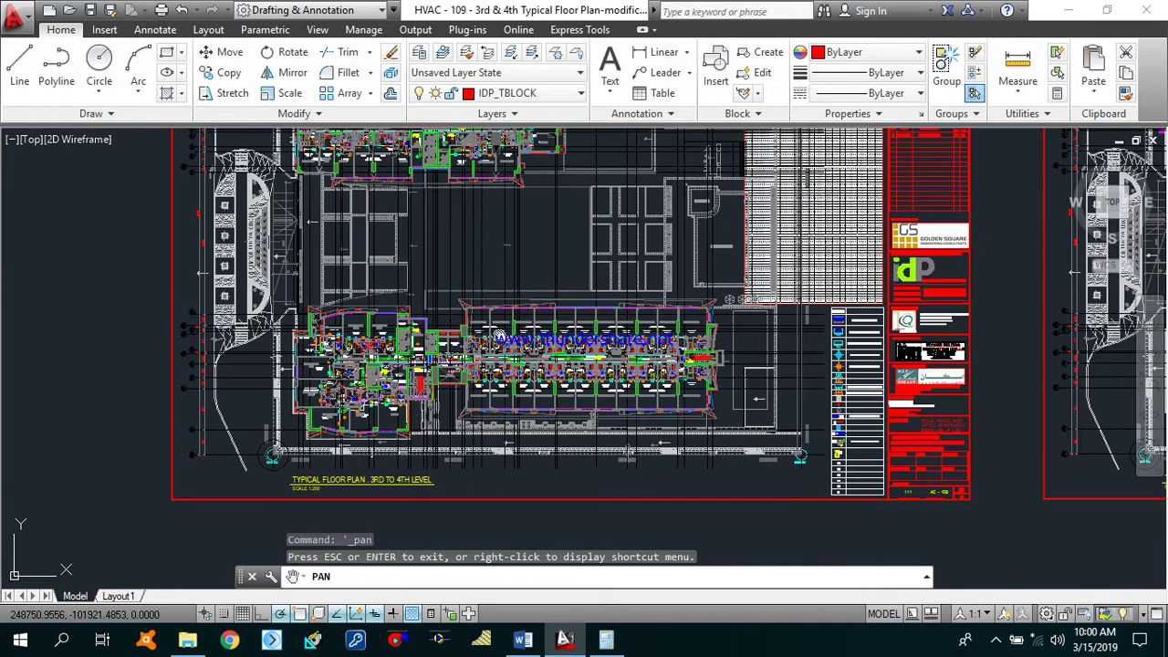
mouse_move(609, 288)
left_mouse_down()
mouse_move(605, 244)
mouse_move(416, 348)
mouse_move(316, 363)
left_mouse_up()
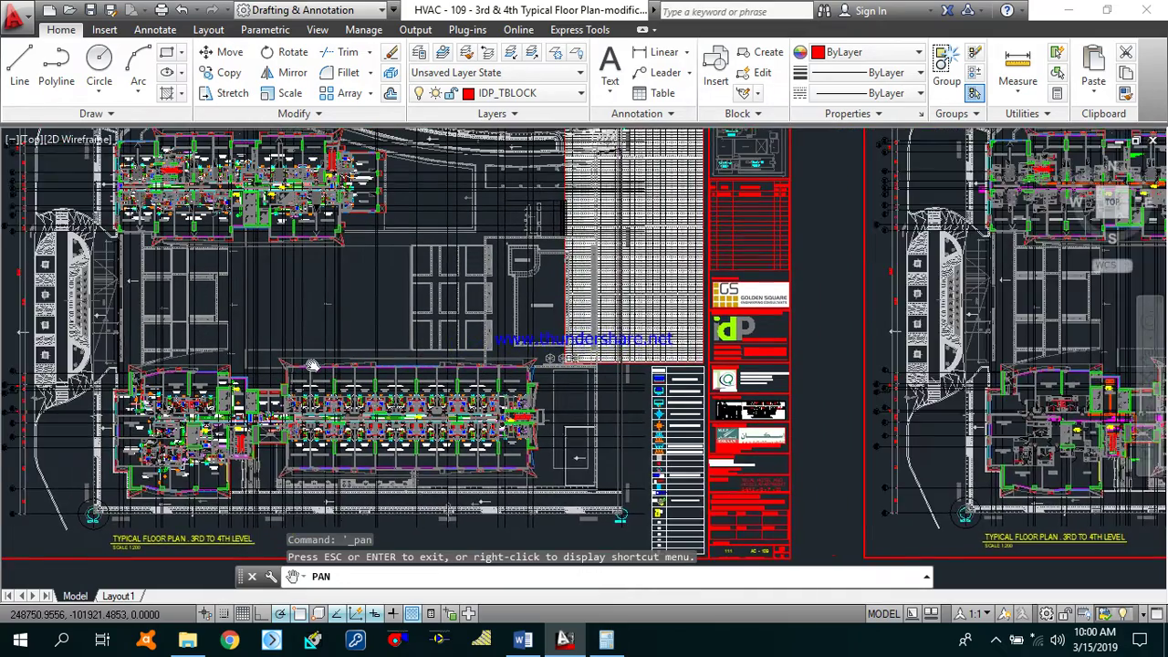
left_click_drag(406, 361, 312, 358)
mouse_move(388, 276)
left_mouse_down()
mouse_move(319, 345)
mouse_move(279, 451)
left_mouse_up()
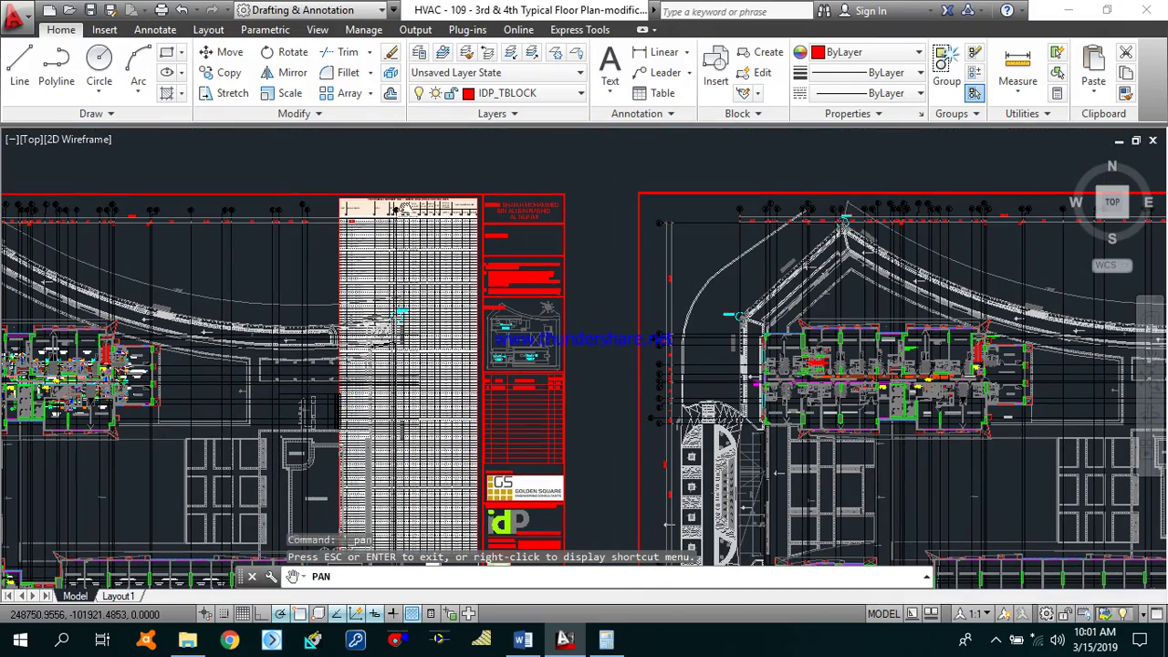
scroll(394, 209, "up", 4)
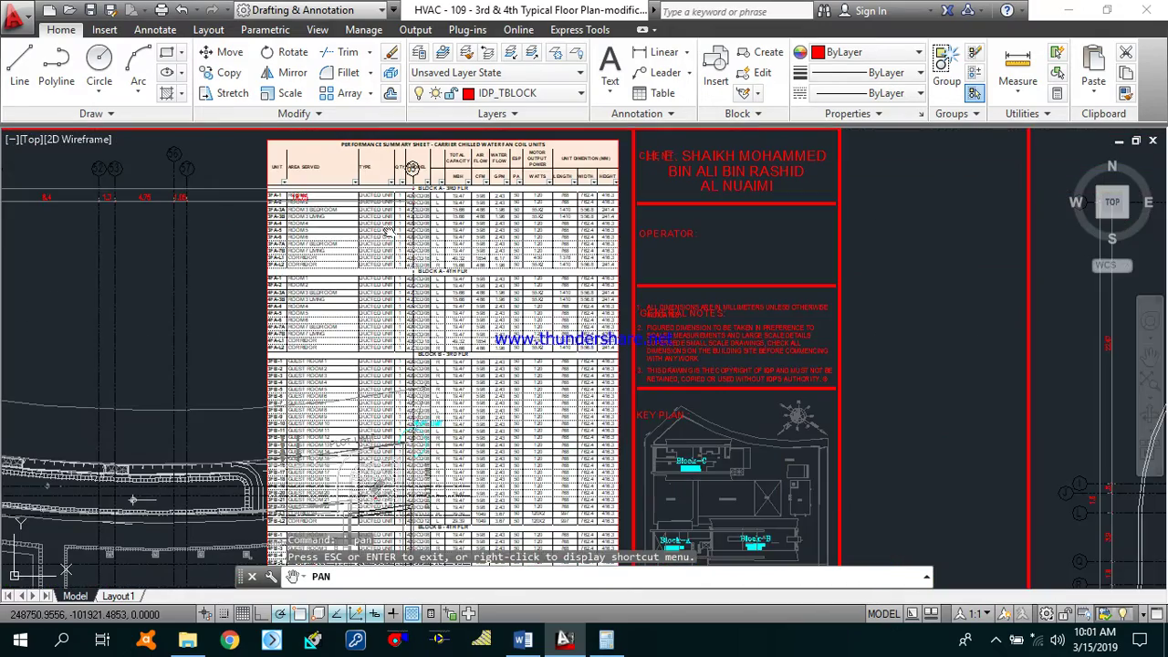
scroll(394, 270, "up", 3)
scroll(401, 283, "down", 1)
scroll(411, 311, "up", 1)
left_click_drag(416, 319, 418, 294)
left_click_drag(337, 338, 317, 452)
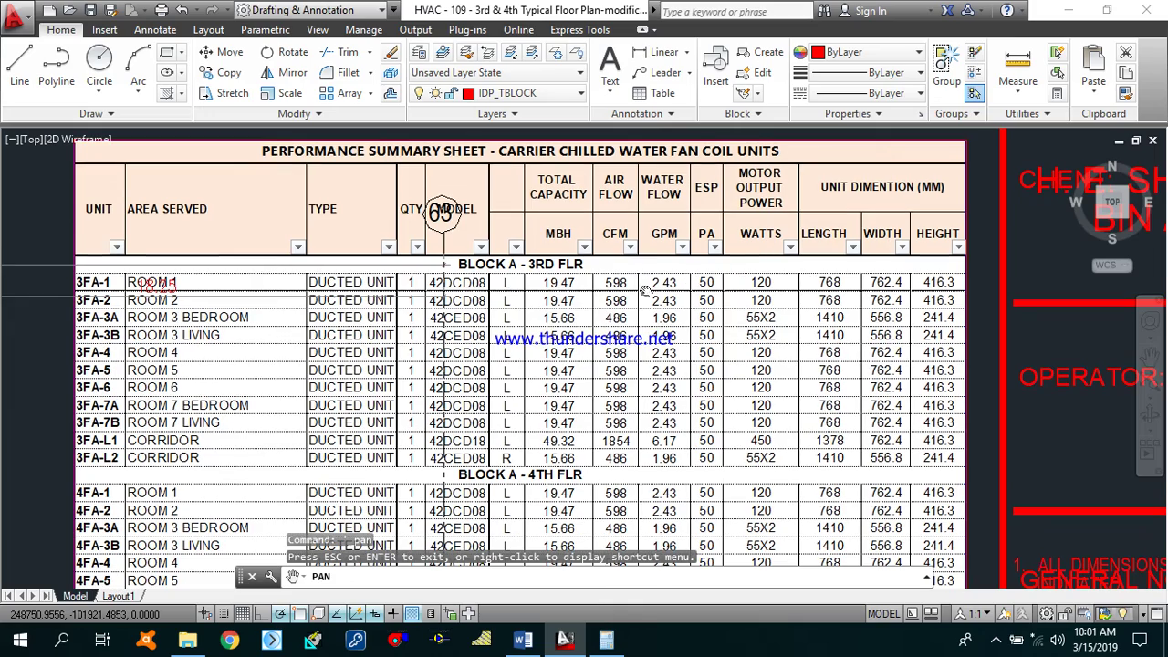
Step: Examine the total capacity and water flow columns from the Block A units down to the Block B 3rd floor corridor units
left_click_drag(557, 390, 516, 355)
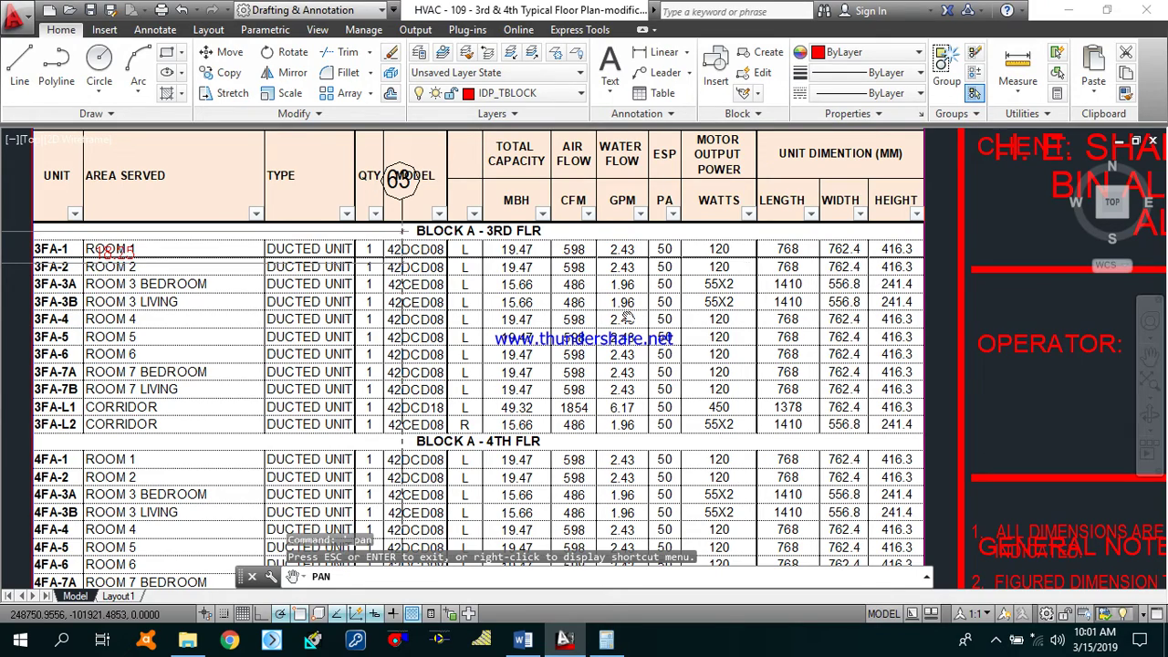
mouse_move(493, 359)
left_mouse_down()
mouse_move(530, 315)
mouse_move(538, 235)
left_mouse_up()
left_click_drag(527, 422, 540, 224)
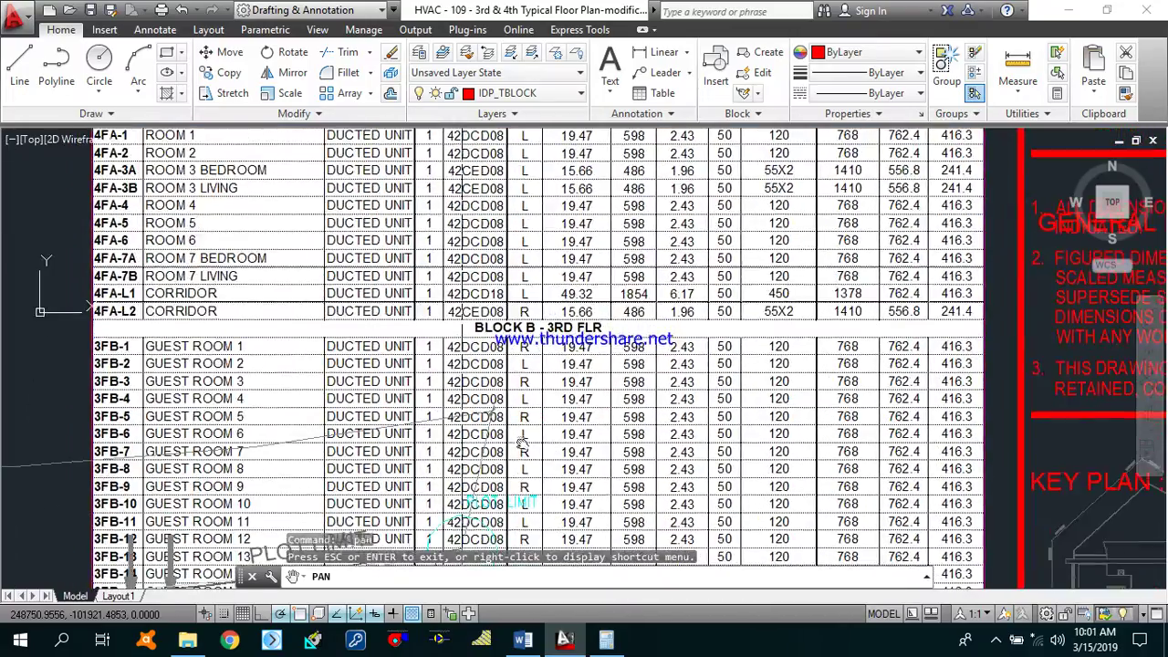
left_click_drag(526, 427, 522, 228)
left_click_drag(509, 411, 520, 181)
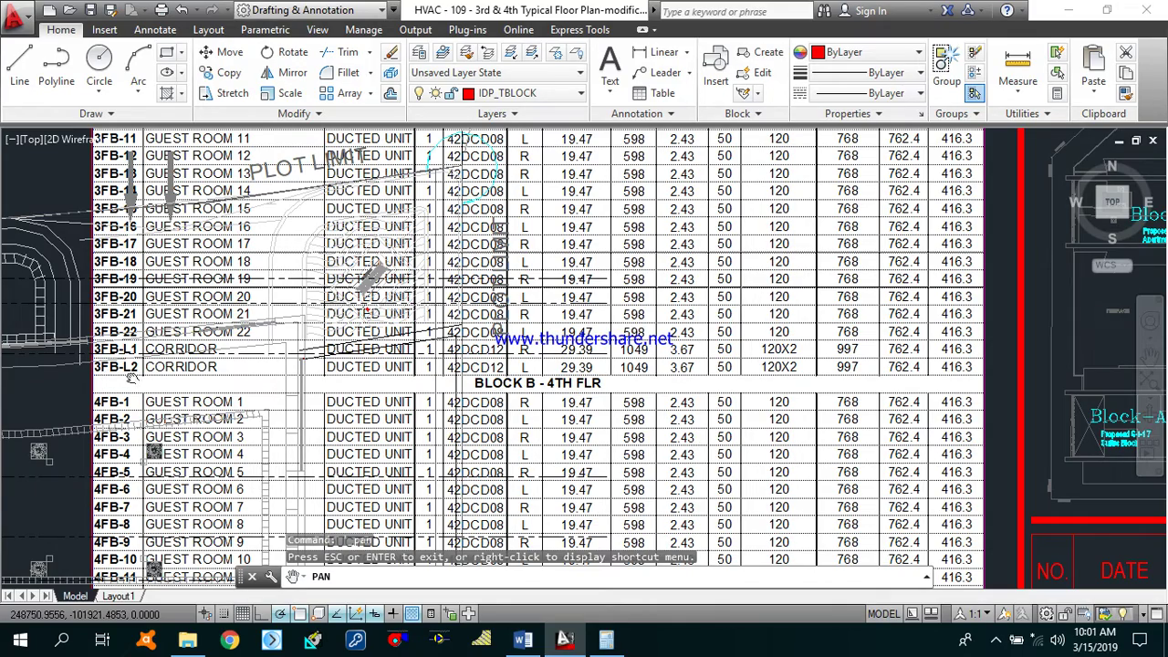
left_click_drag(364, 387, 305, 403)
left_click_drag(476, 402, 415, 433)
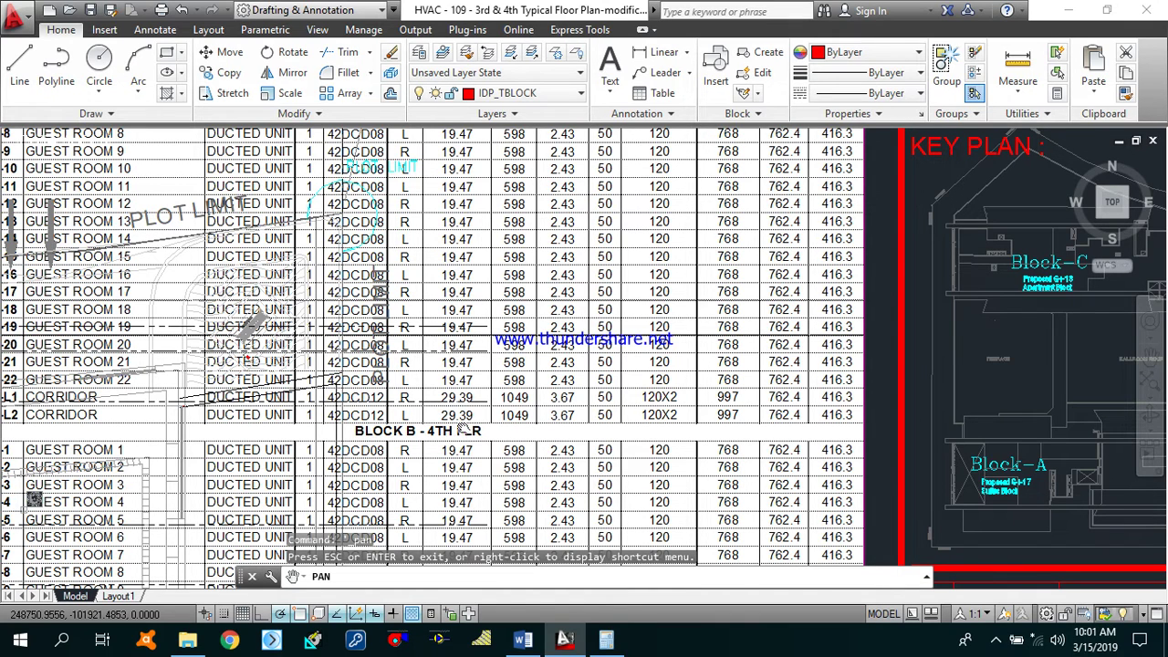
left_click_drag(339, 435, 392, 438)
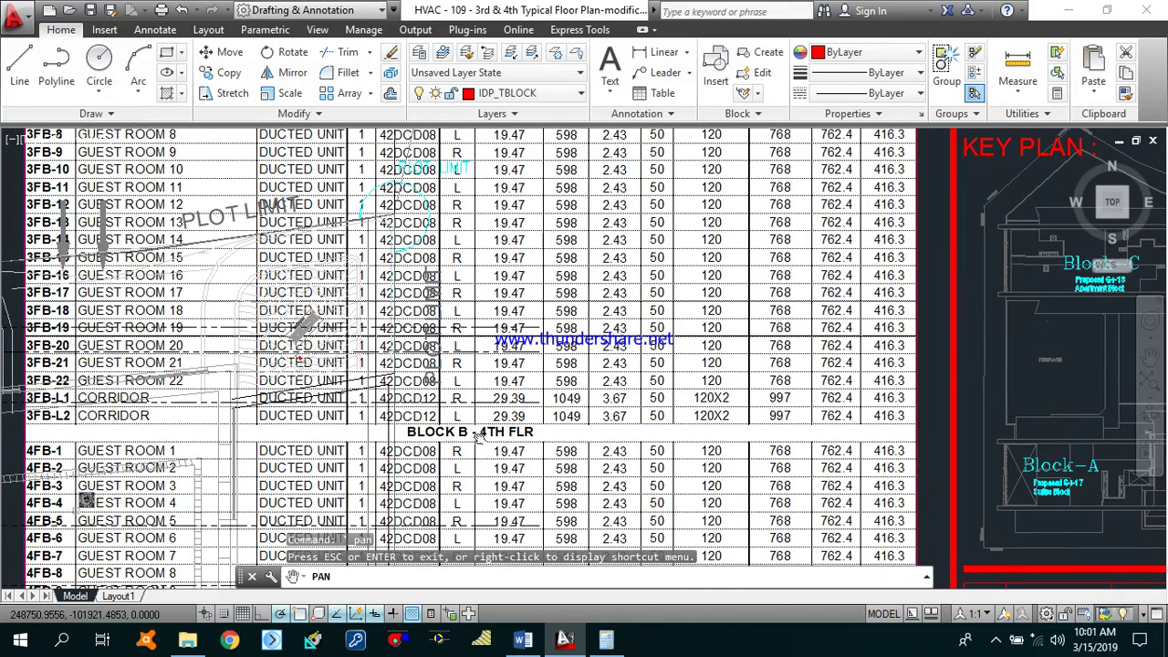
Step: In Calculator, divide the corridor unit's 29.39 MBH capacity by 12 to convert it to TR
left_click(606, 640)
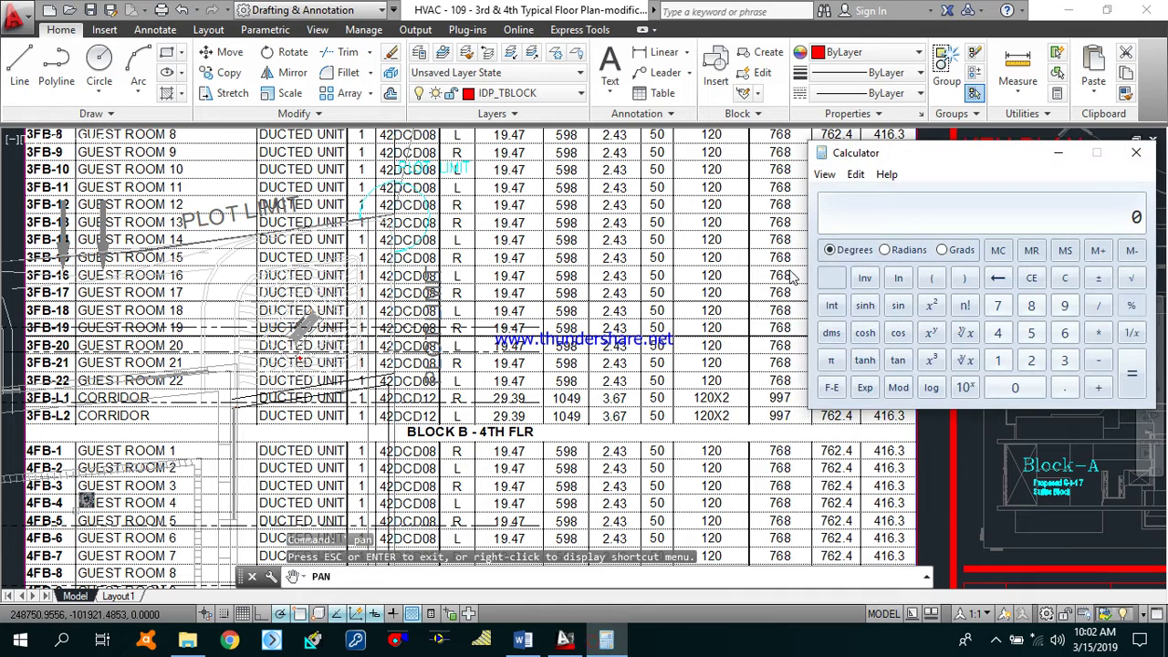
left_click_drag(943, 168, 903, 155)
type("29.39 ")
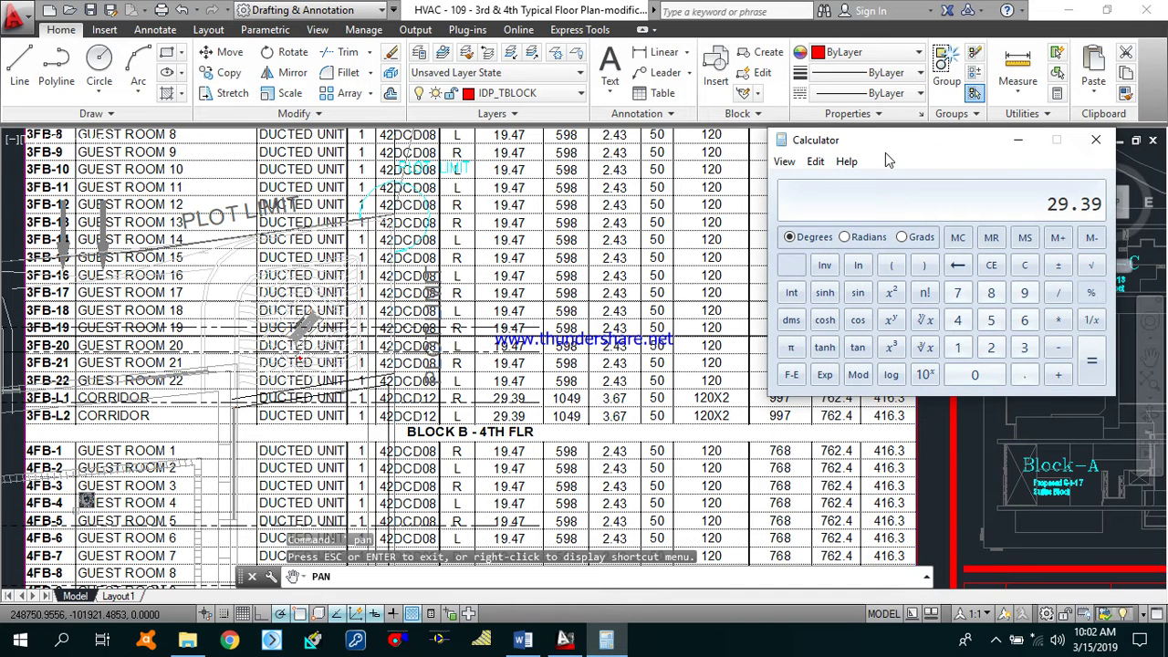
type("/ 12")
key("Return")
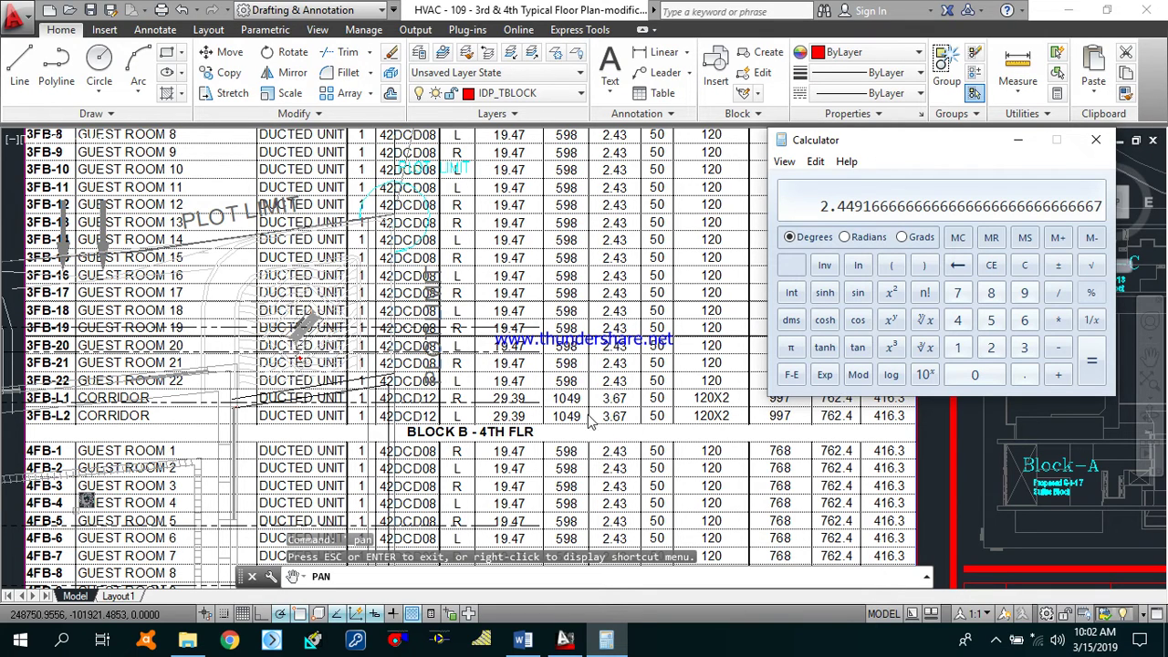
Step: Switch to the GPM document in Word and check the GPM per TR for district cooling
left_click(524, 638)
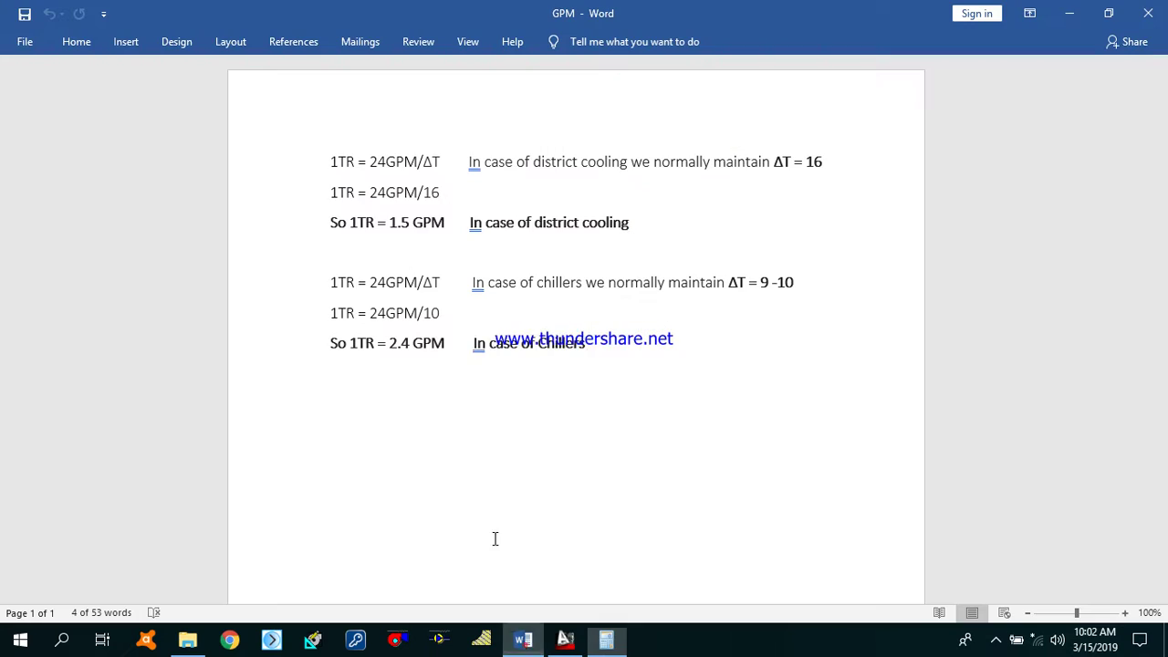
left_click_drag(330, 162, 540, 234)
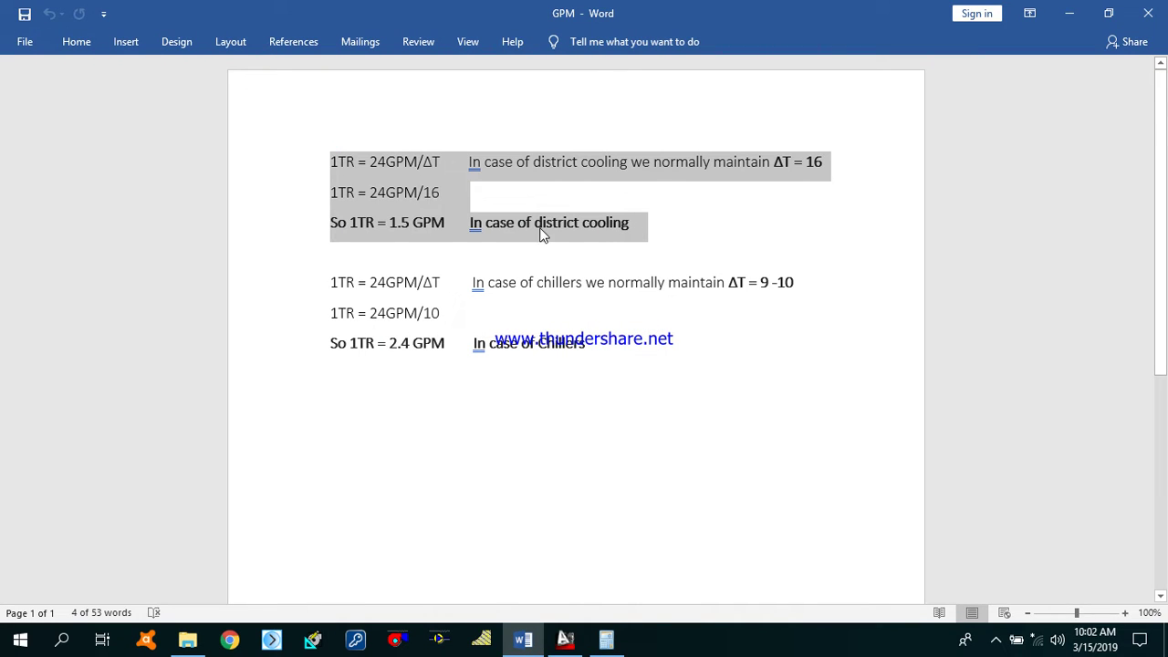
left_click(386, 226)
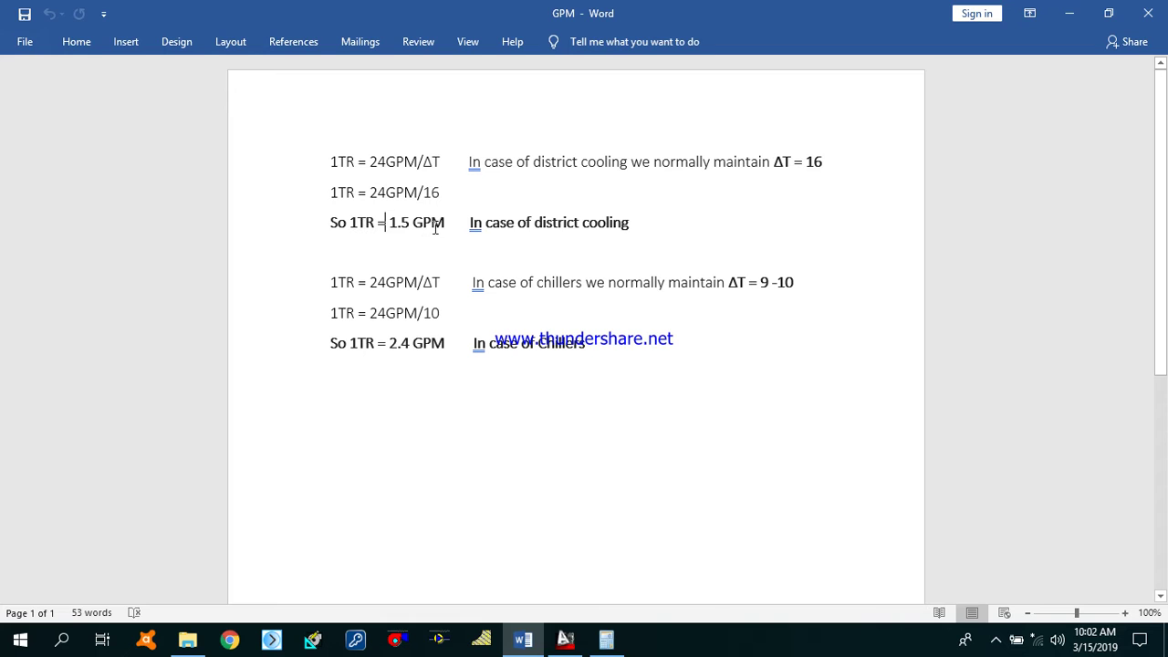
left_click_drag(446, 223, 352, 224)
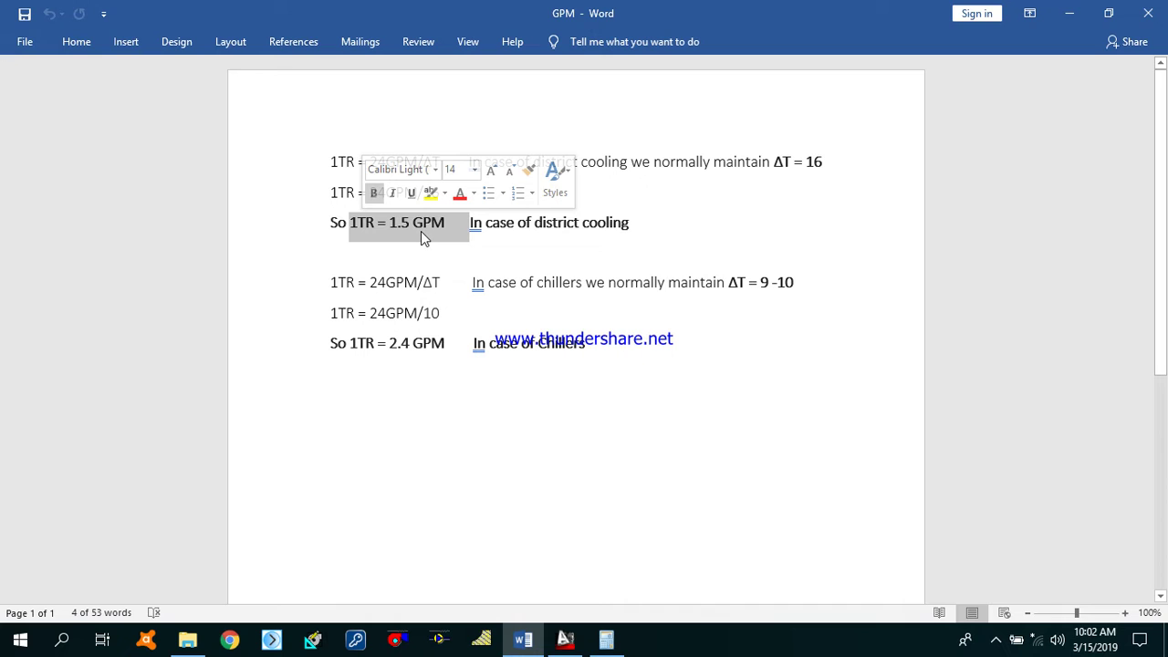
Step: Return to Calculator over the AutoCAD schedule, multiply the corridor unit's TR value by the district cooling factor of 1.5, and minimize Calculator
left_click(600, 649)
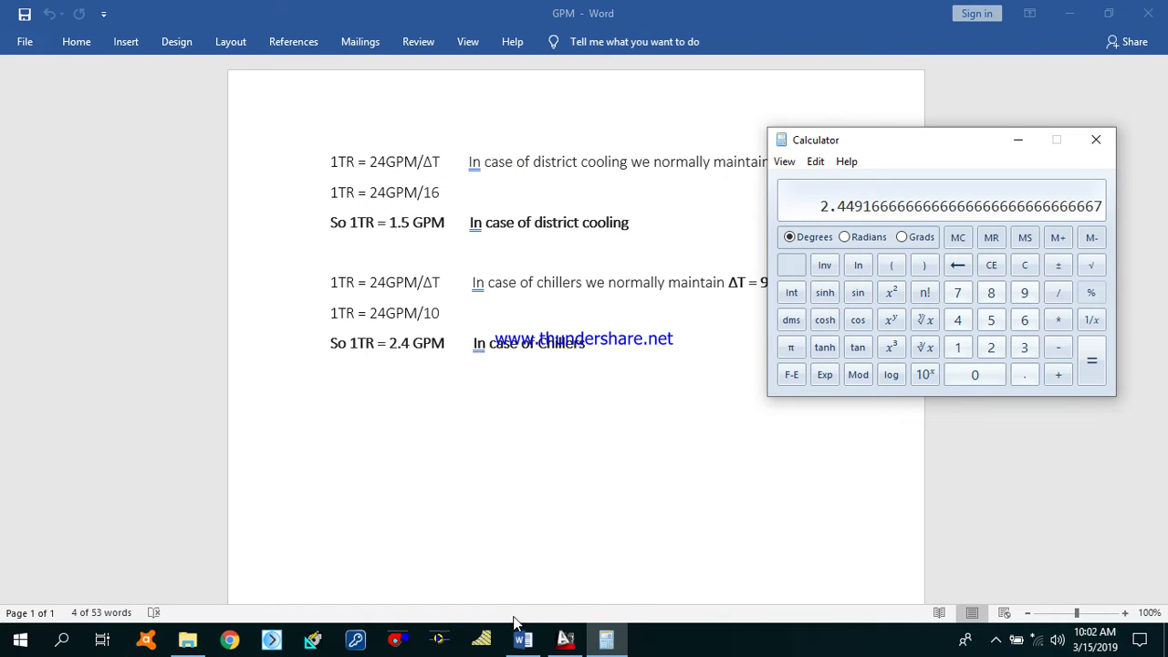
left_click(566, 638)
left_click(605, 641)
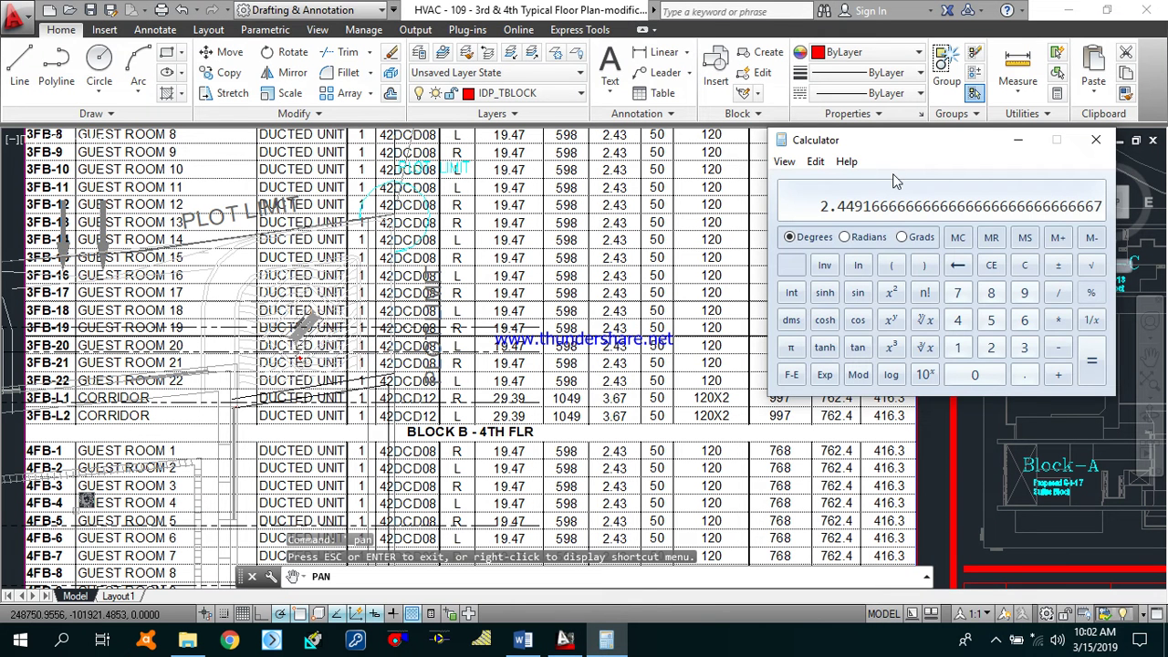
key("asterisk")
type("1")
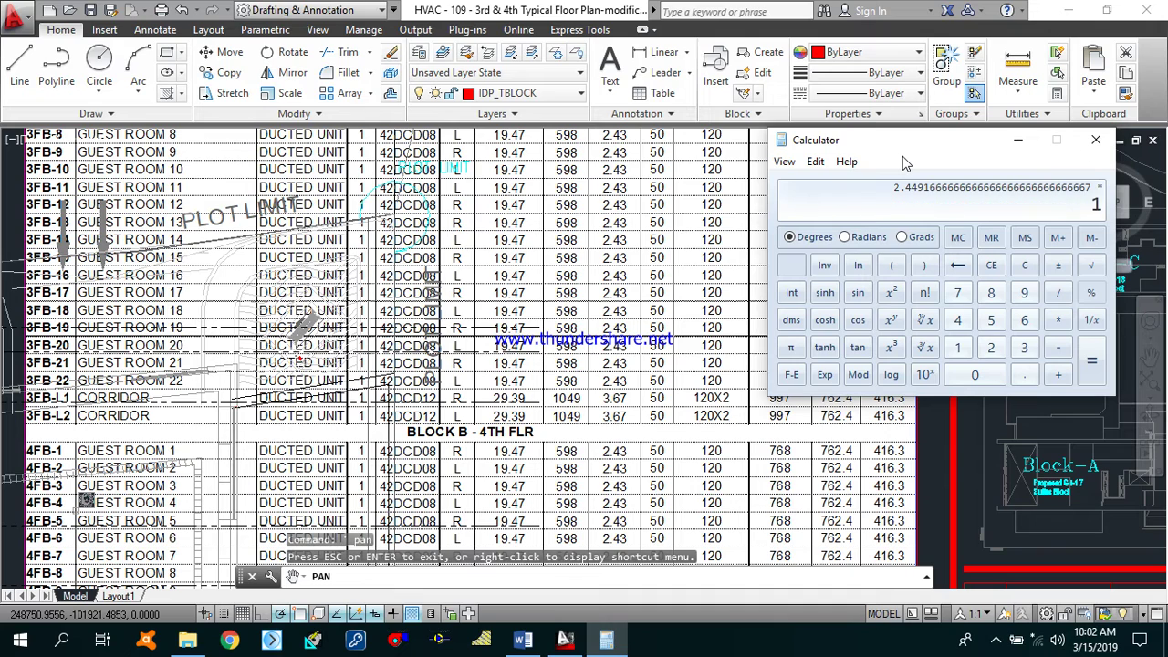
type("5")
key("Return")
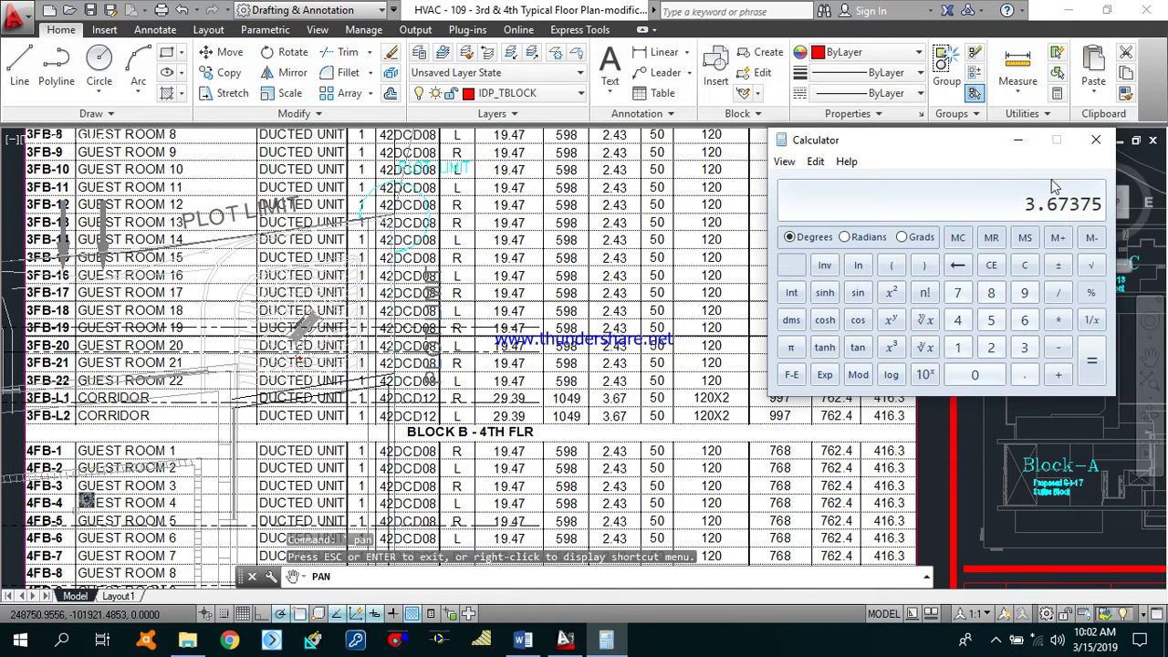
left_click(1018, 140)
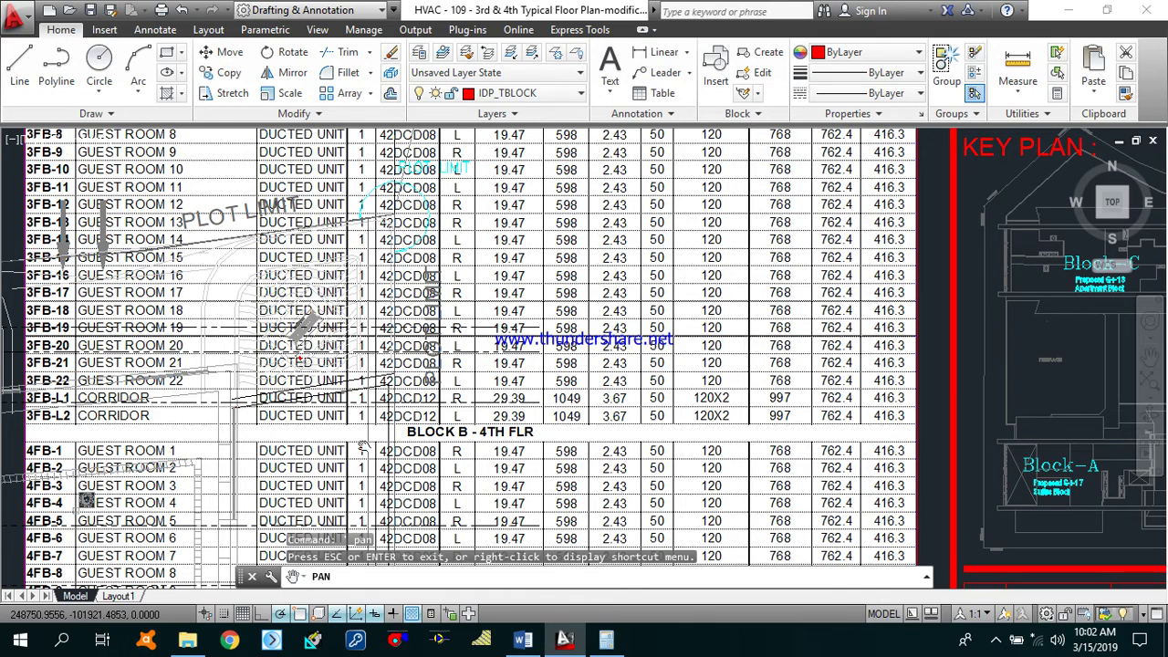
left_click_drag(365, 446, 419, 461)
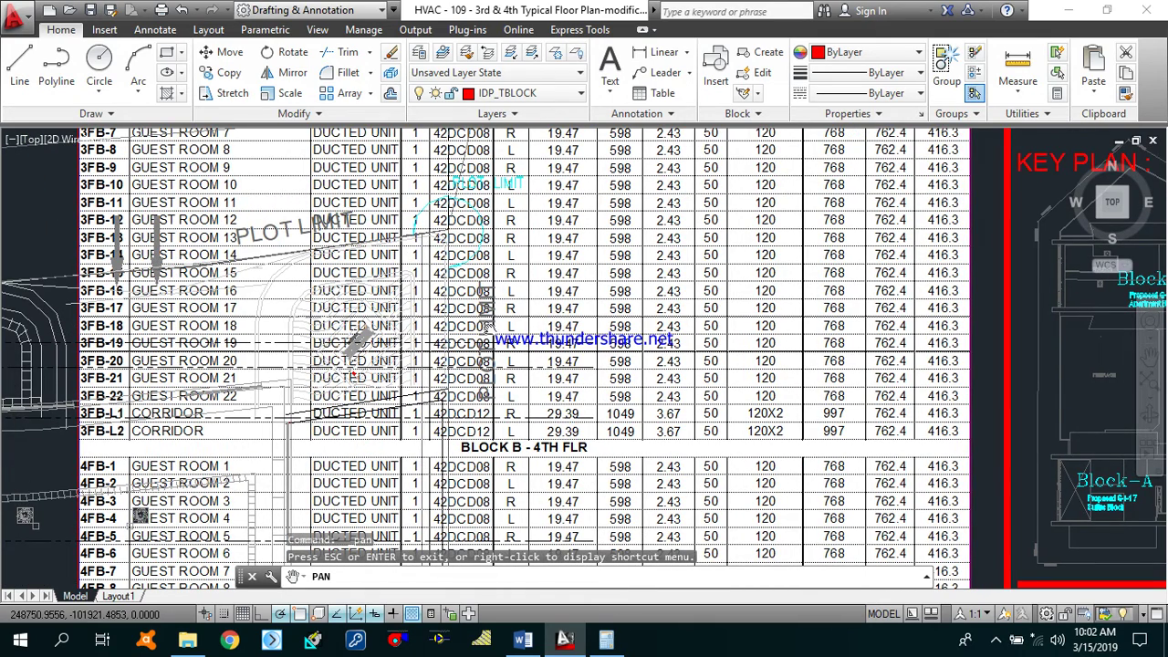
Step: In Calculator, divide the guest room unit's 19.47 MBH capacity by 12, multiply it by the 1.5 district cooling factor, and return to the schedule
left_click_drag(646, 387, 632, 401)
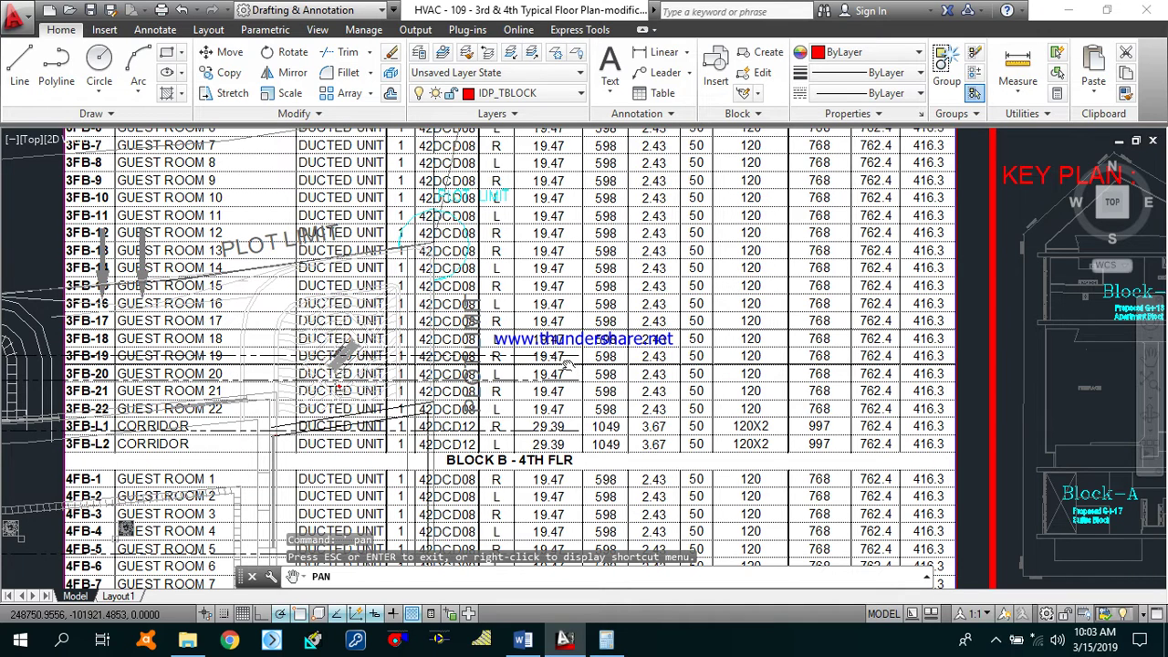
left_click(606, 639)
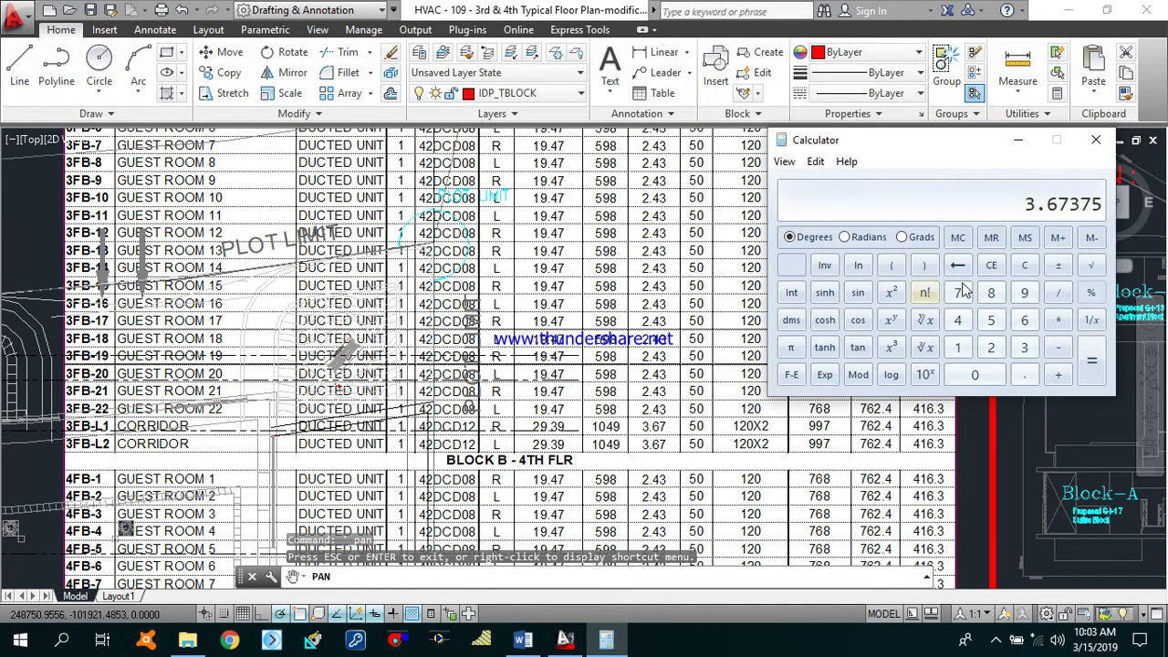
left_click(1024, 267)
type("19.1")
key("BackSpace")
type("4")
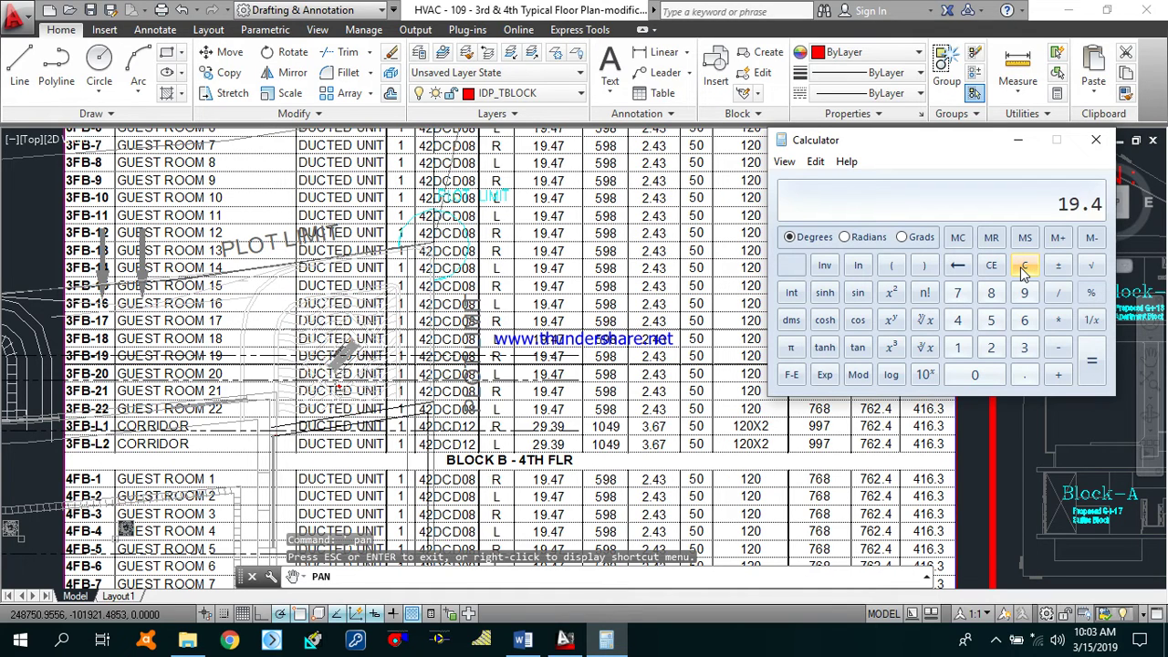
type("7/12")
key("Return")
type("*1.5")
key("Return")
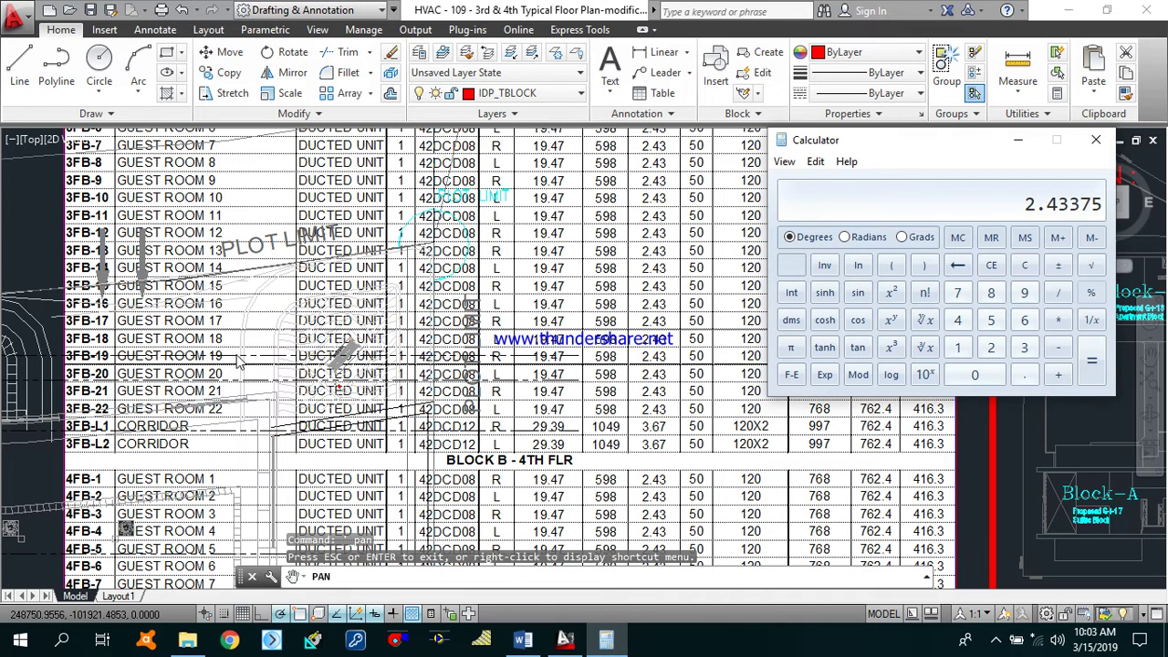
left_click(663, 368)
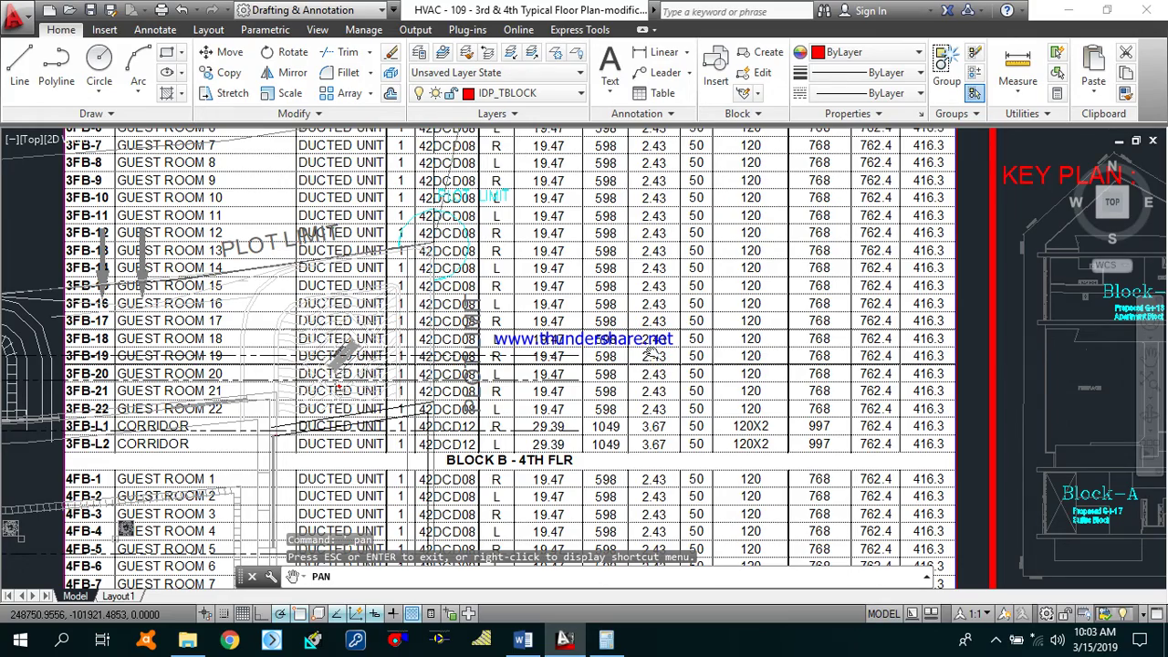
Step: Examine the chilled water pipe size and GPM labels along the Block B corridor plan, ending at corridor unit 3FB-L2
mouse_move(343, 436)
left_mouse_down()
mouse_move(407, 429)
mouse_move(451, 343)
mouse_move(468, 341)
left_mouse_up()
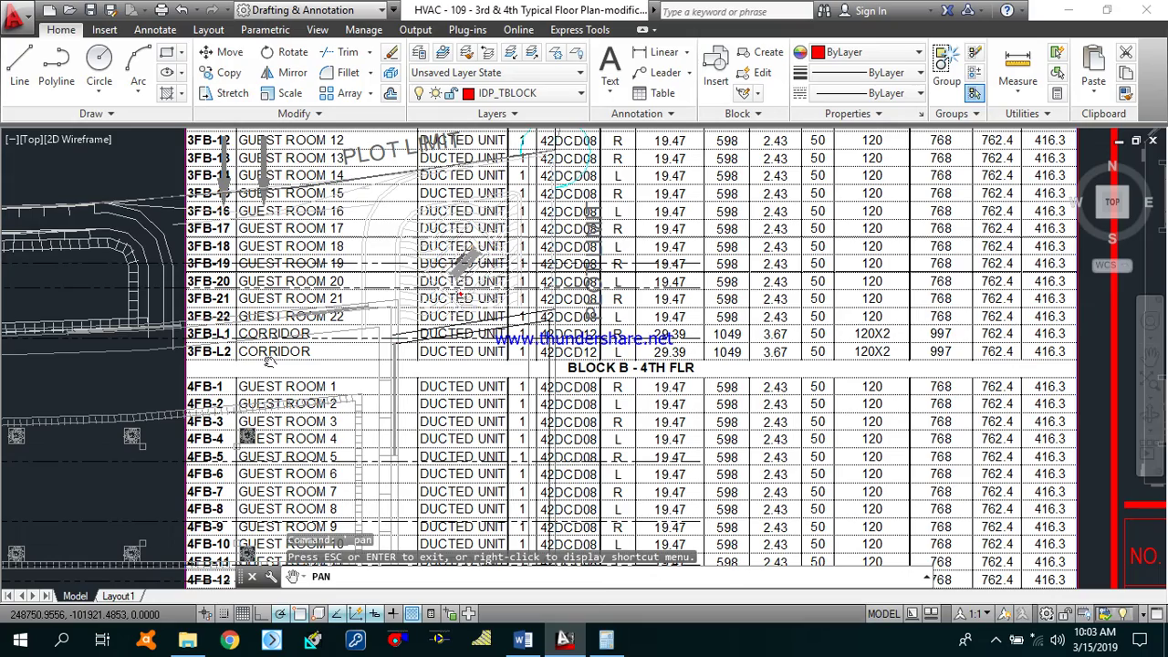
scroll(572, 357, "down", 2)
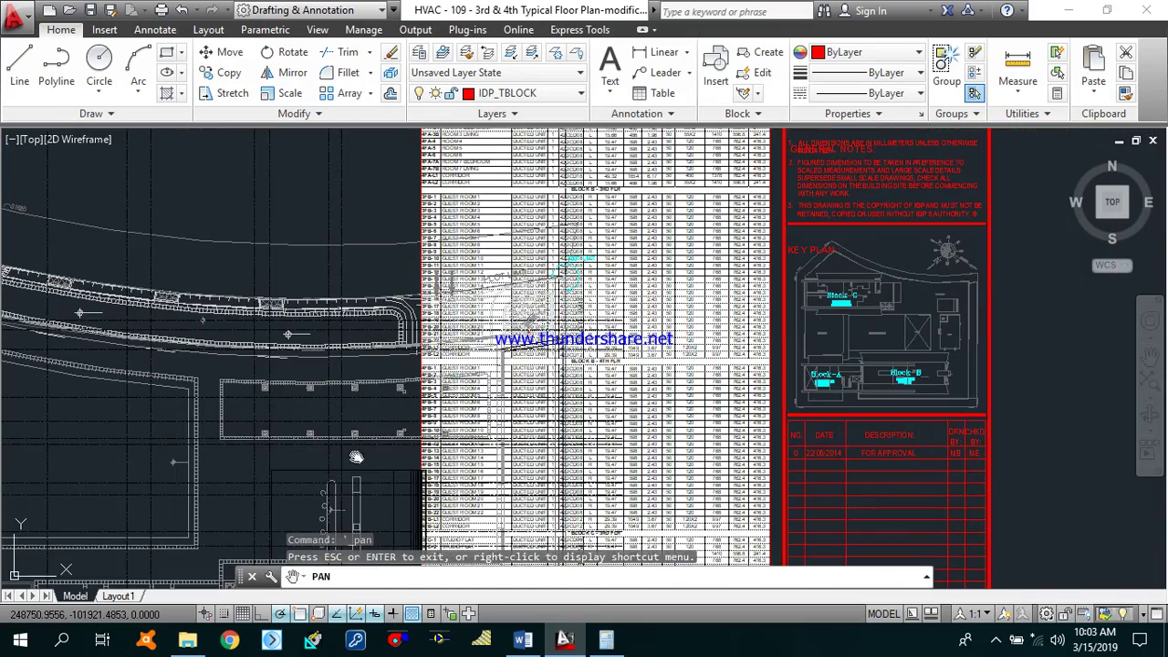
scroll(356, 447, "up", 2)
mouse_move(137, 360)
left_mouse_down()
mouse_move(223, 358)
mouse_move(678, 227)
mouse_move(769, 331)
mouse_move(609, 260)
left_mouse_up()
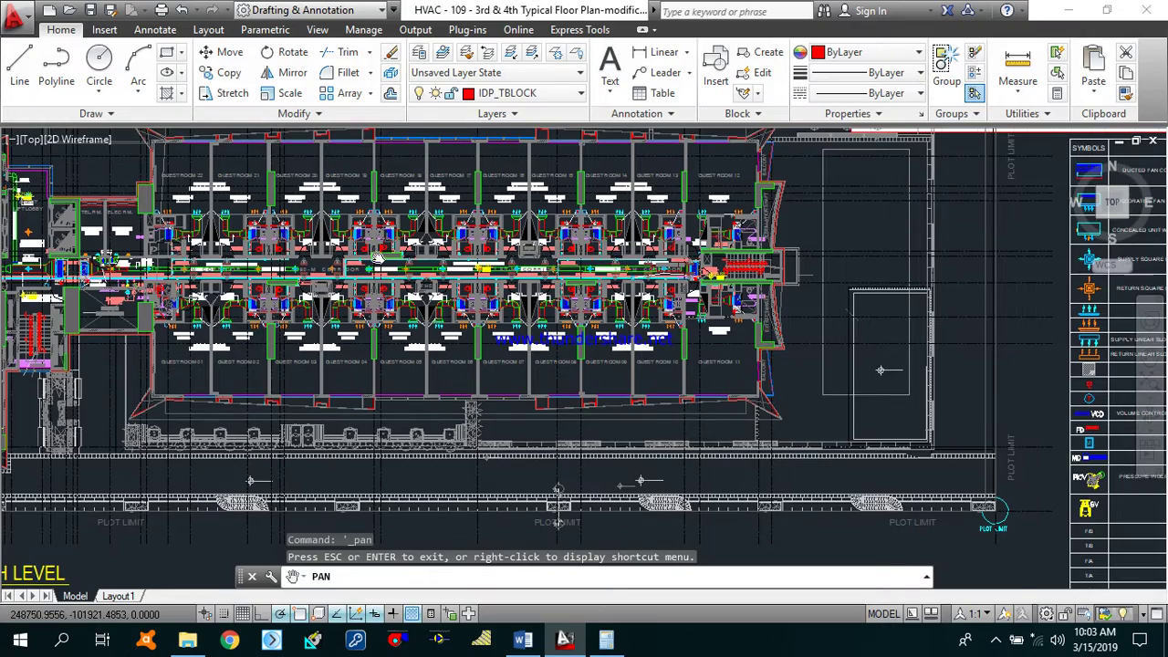
scroll(383, 260, "up", 4)
scroll(540, 285, "up", 2)
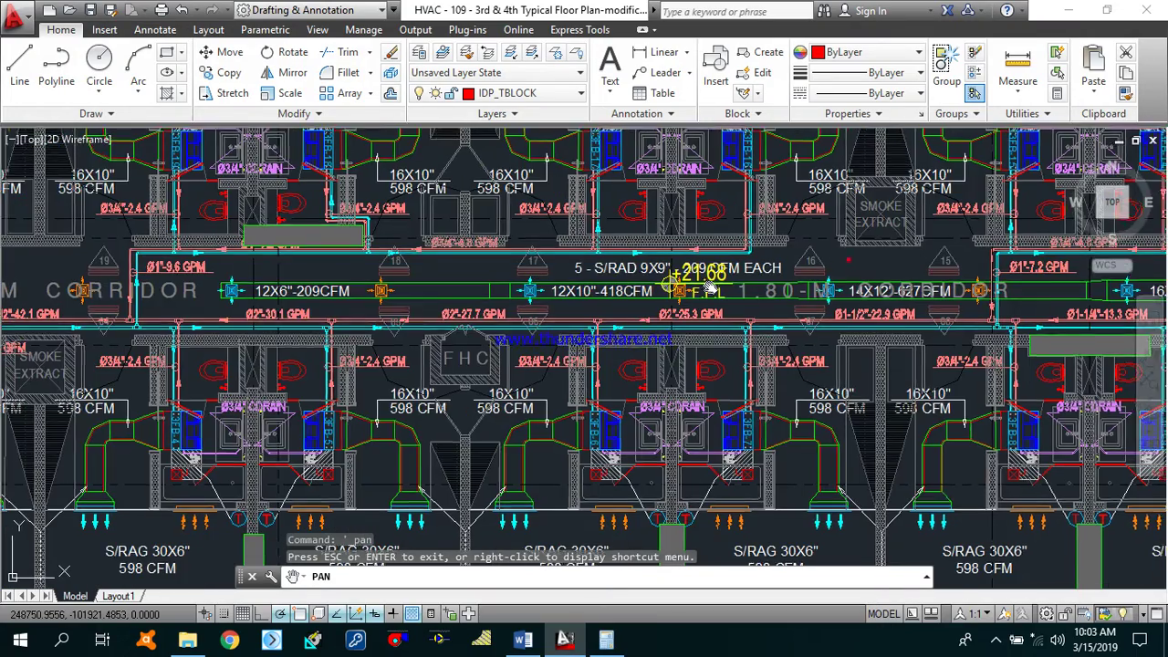
scroll(547, 301, "up", 2)
left_click_drag(551, 312, 429, 298)
scroll(429, 297, "down", 2)
left_click_drag(743, 287, 574, 317)
scroll(649, 315, "up", 2)
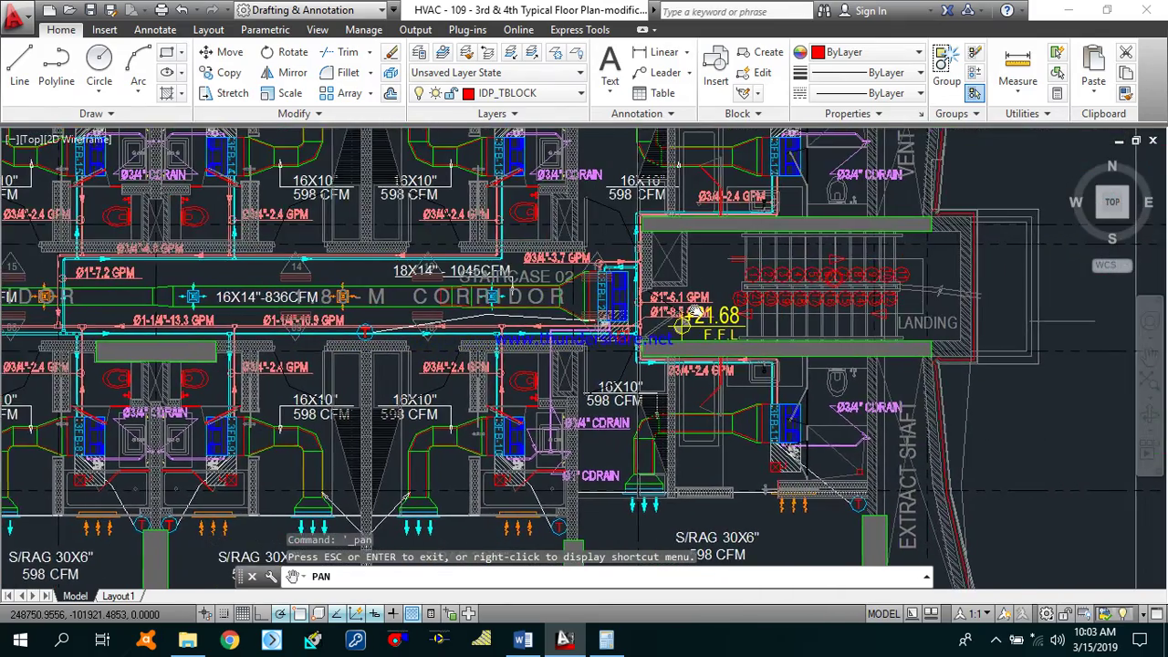
scroll(391, 319, "up", 2)
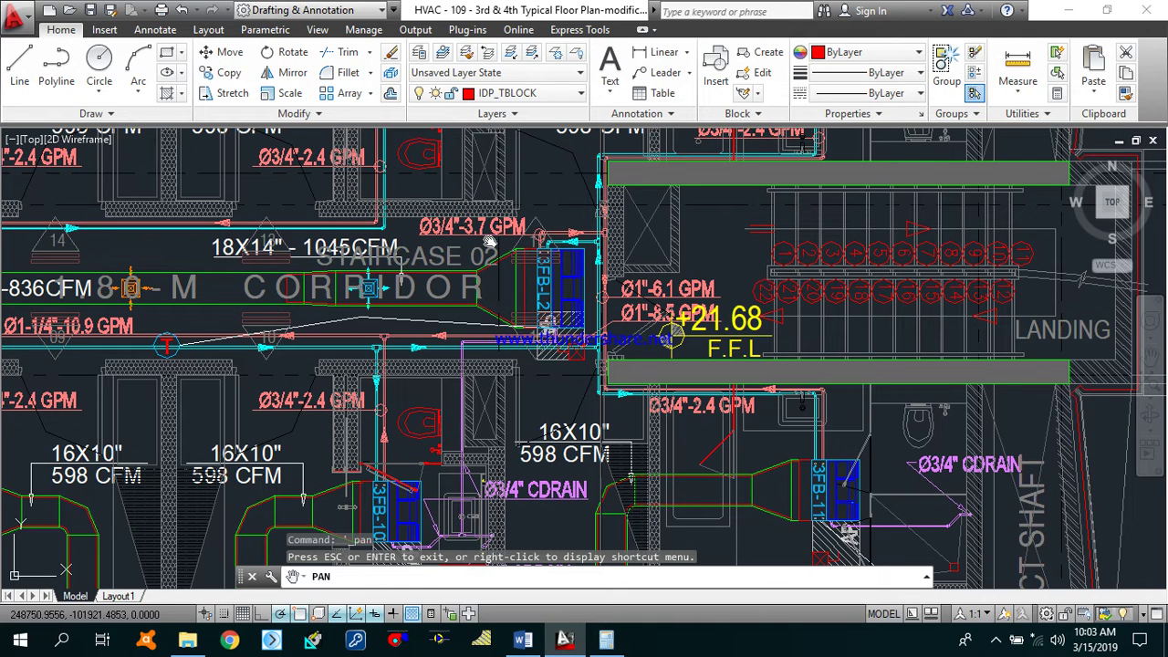
Step: Open DesignTools PipeSizer beside the corridor unit, select Sch 40 Steel pipe with 50°F Water, and check the available pipe sizes
left_click(439, 640)
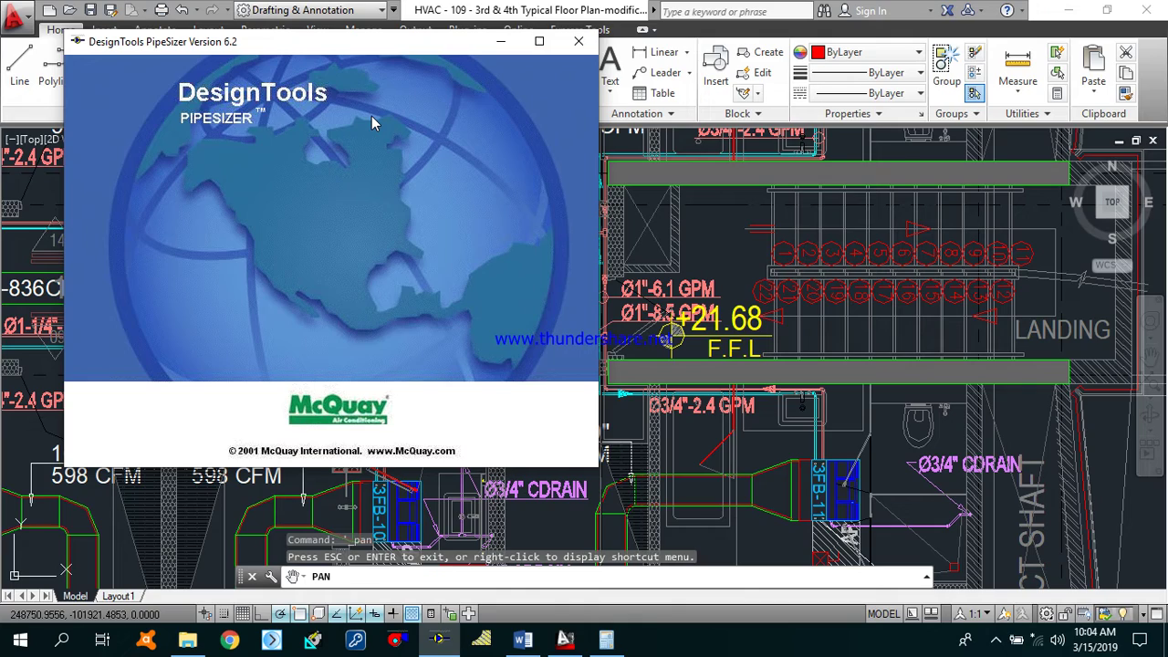
mouse_move(304, 52)
left_mouse_down()
mouse_move(846, 129)
mouse_move(947, 102)
mouse_move(922, 137)
left_mouse_up()
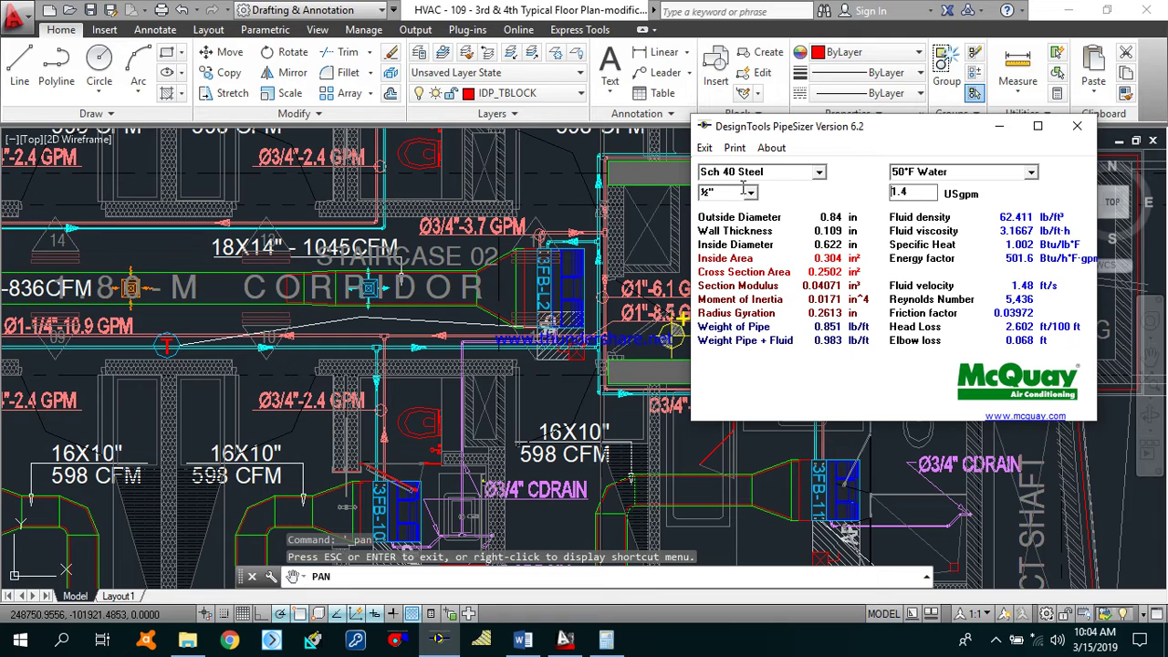
left_click(820, 173)
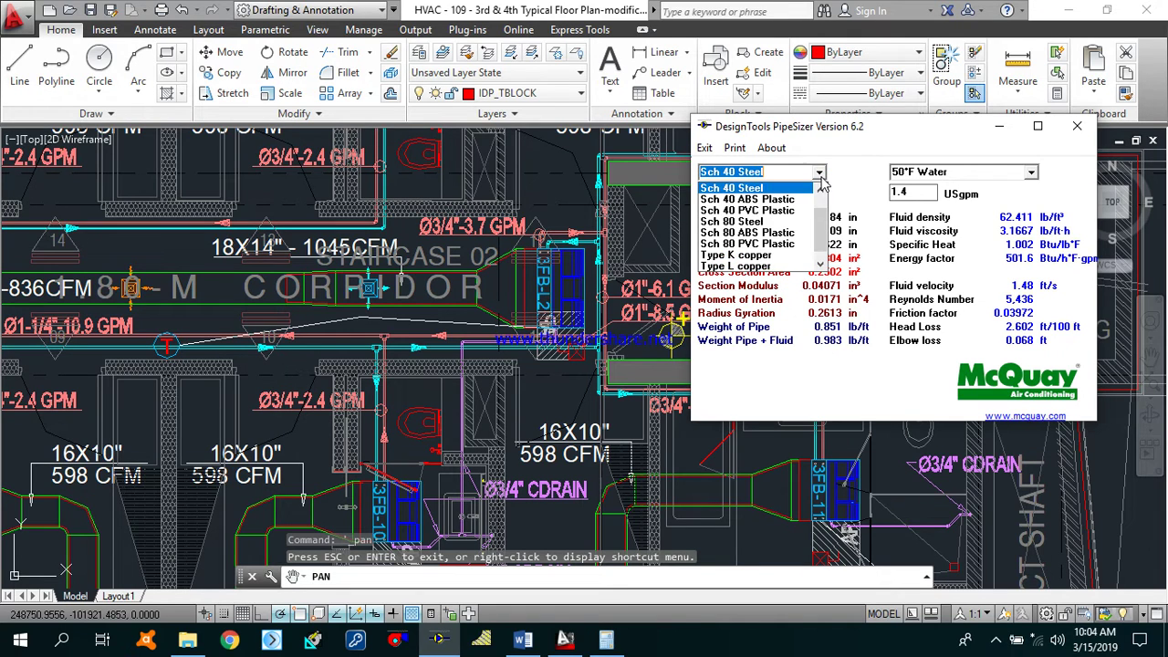
left_click(753, 187)
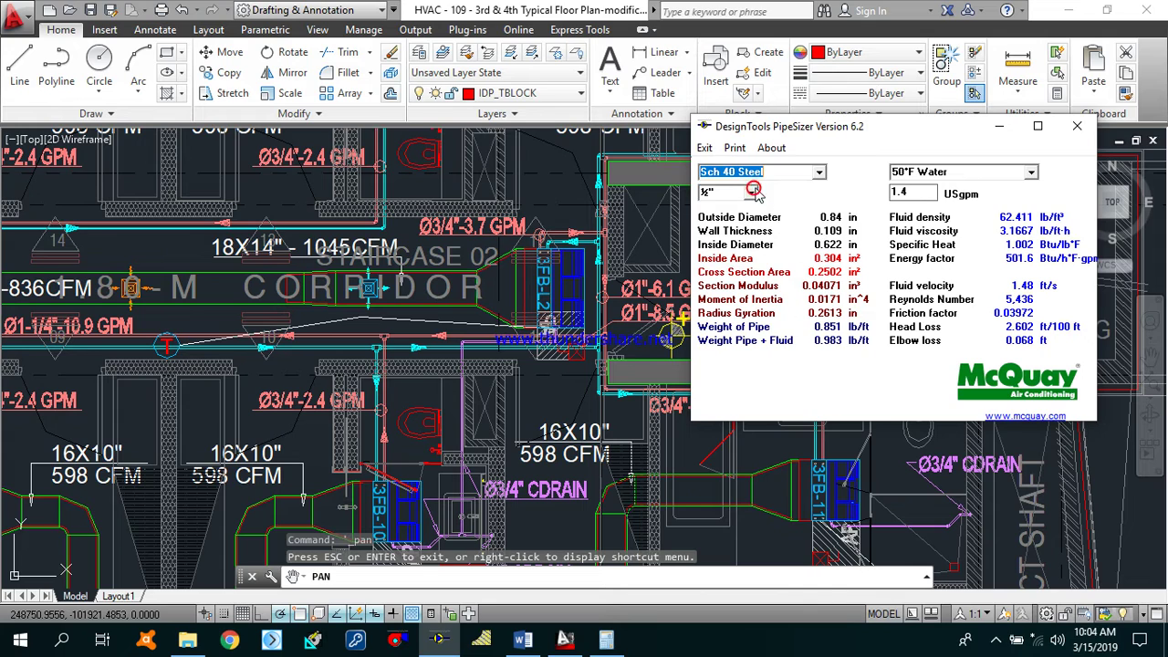
left_click(1029, 173)
left_click(965, 147)
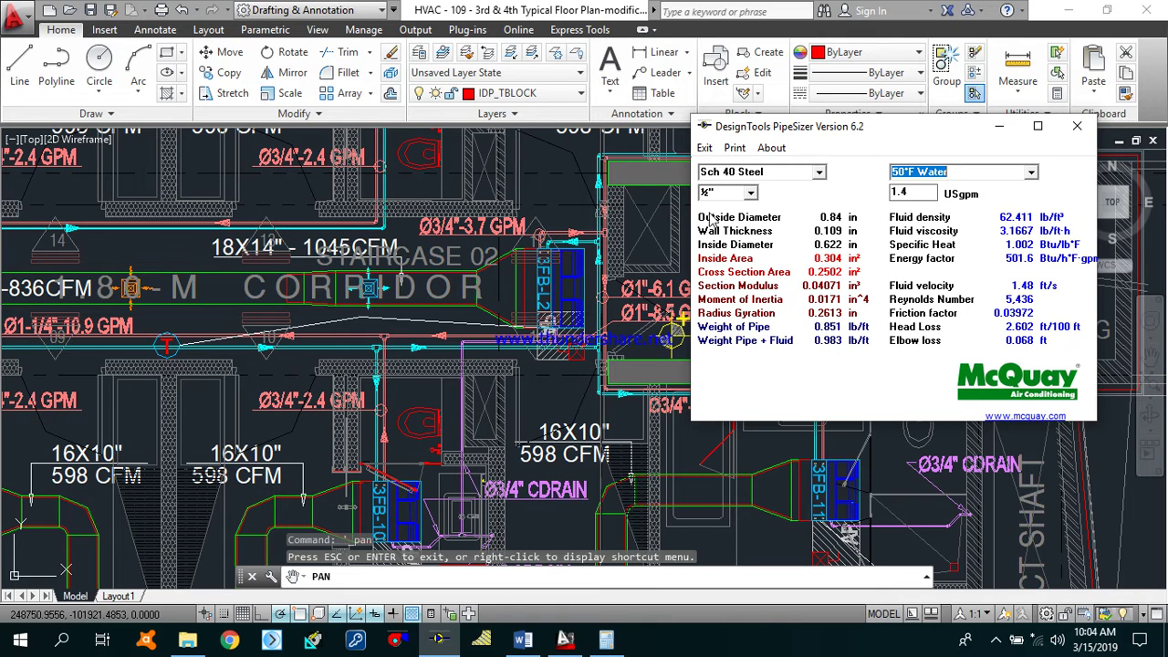
left_click(751, 194)
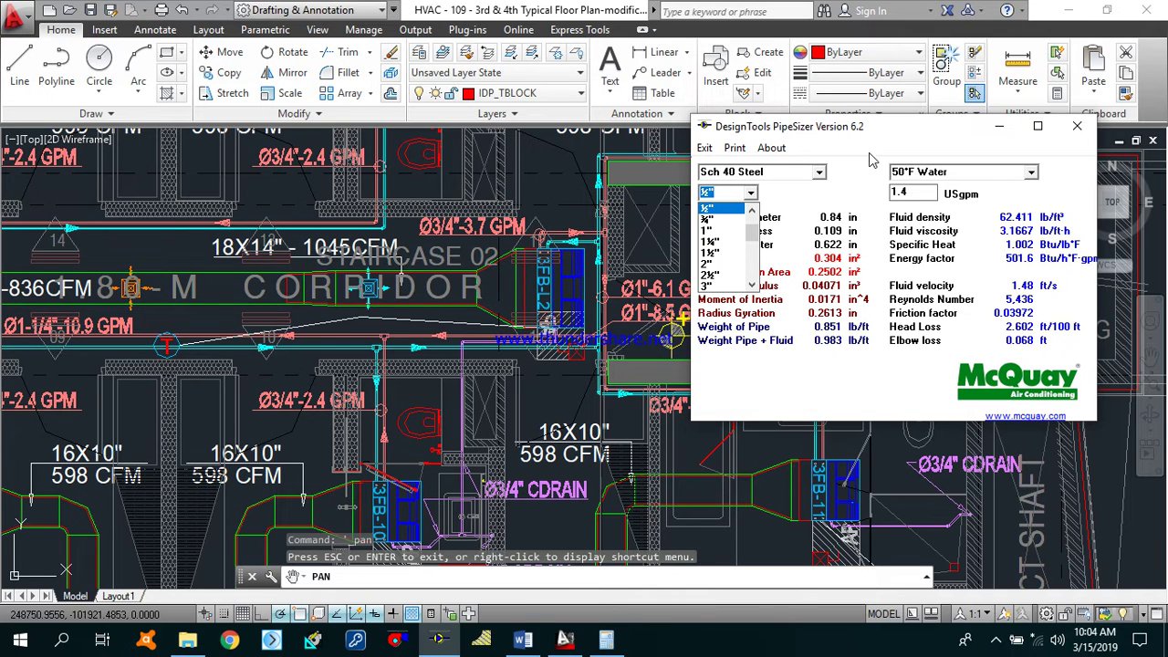
left_click(870, 159)
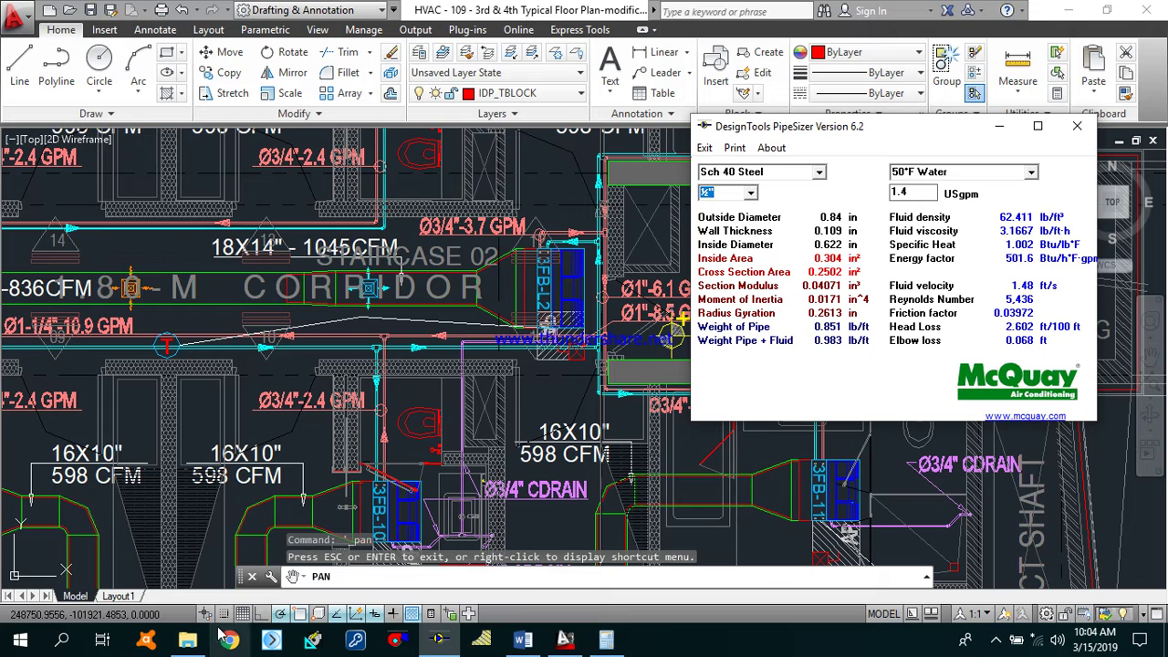
Step: Open the GNM0001 PDF from the chilled water pipe sizing folder in File Explorer
mouse_move(189, 643)
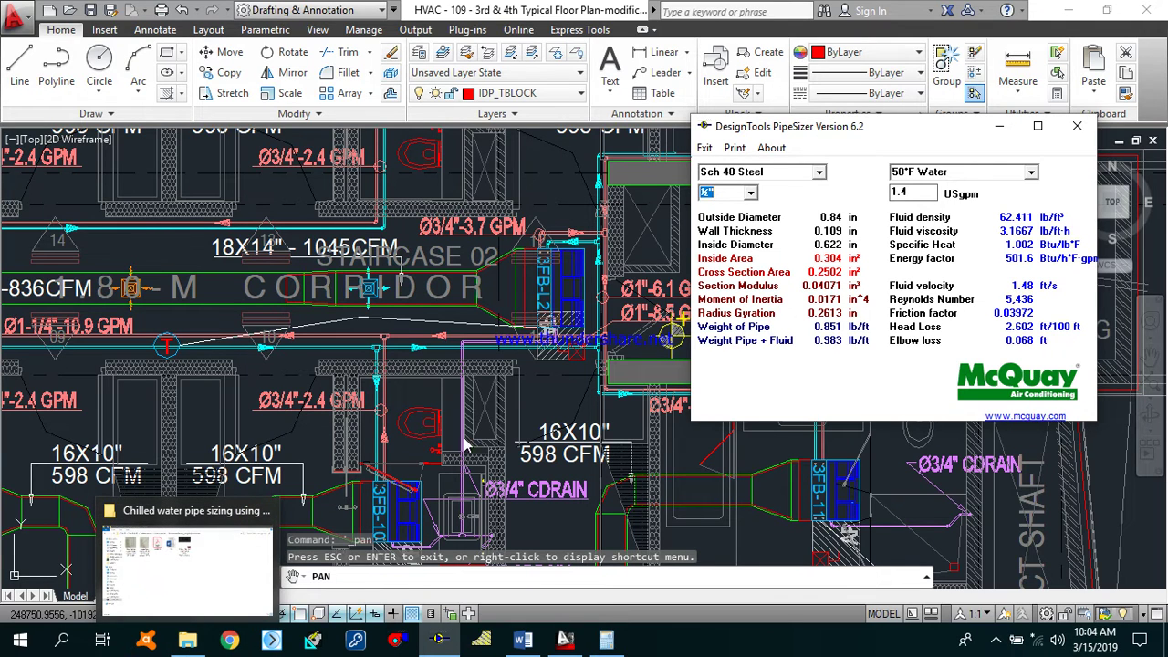
left_click(189, 643)
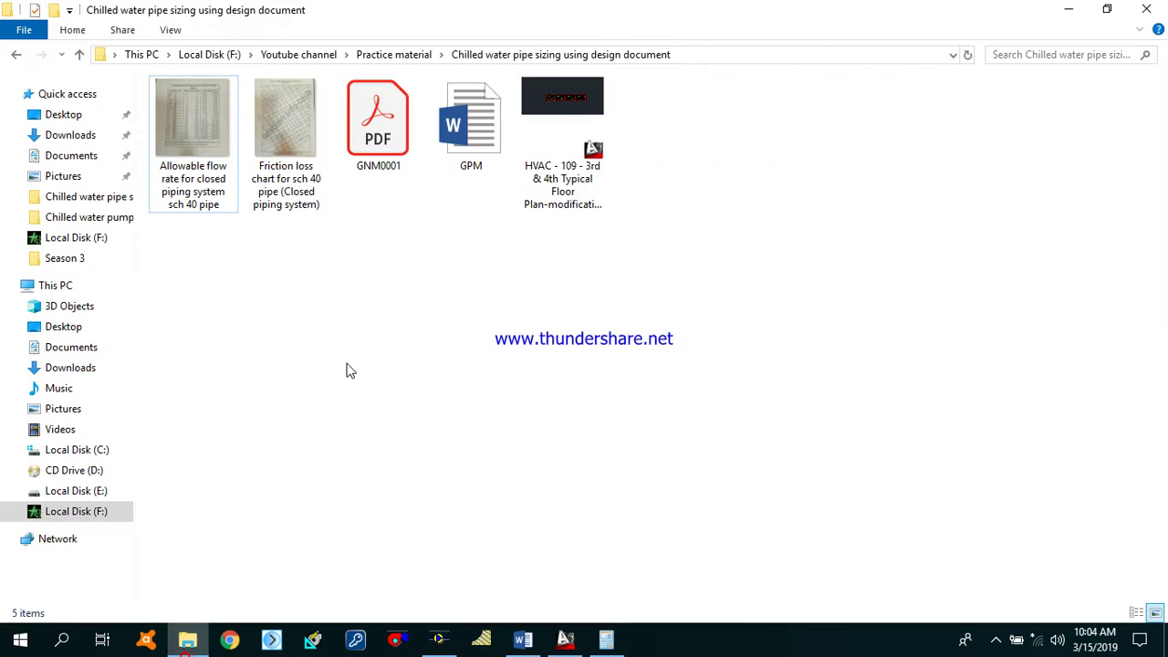
double_click(379, 144)
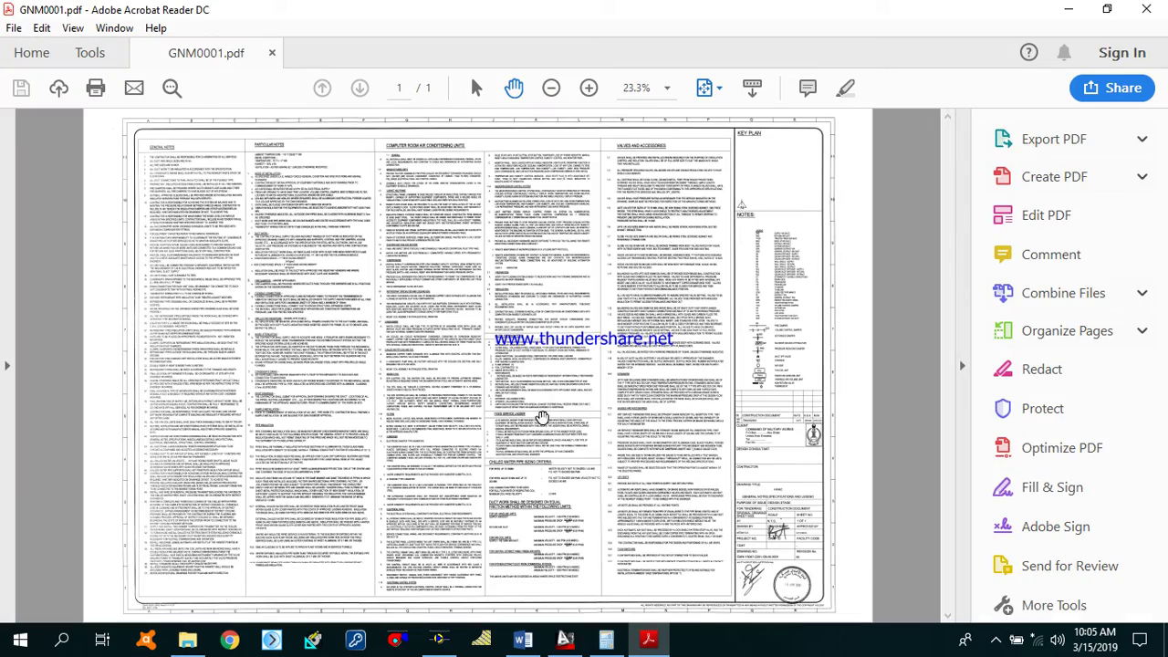
Step: Examine the velocity and pressure drop limits under Chilled Water Pipe Sizing Criteria in the general notes sheet
scroll(539, 410, "up", 3, "ctrl")
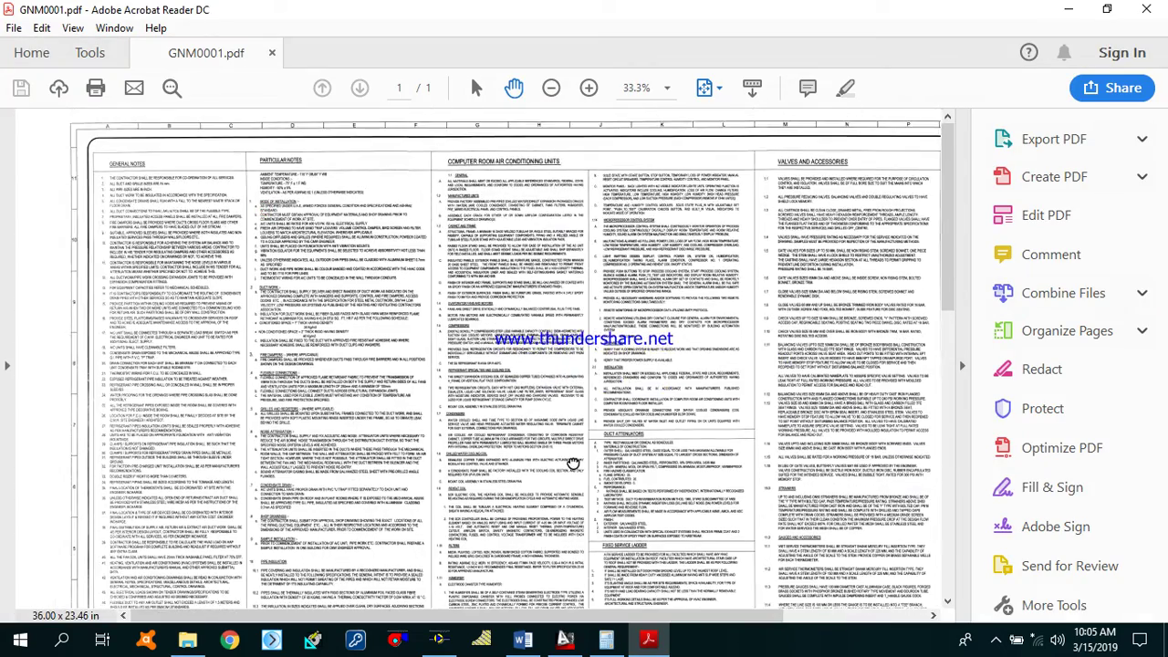
left_click_drag(572, 464, 519, 235)
left_click_drag(556, 380, 416, 373)
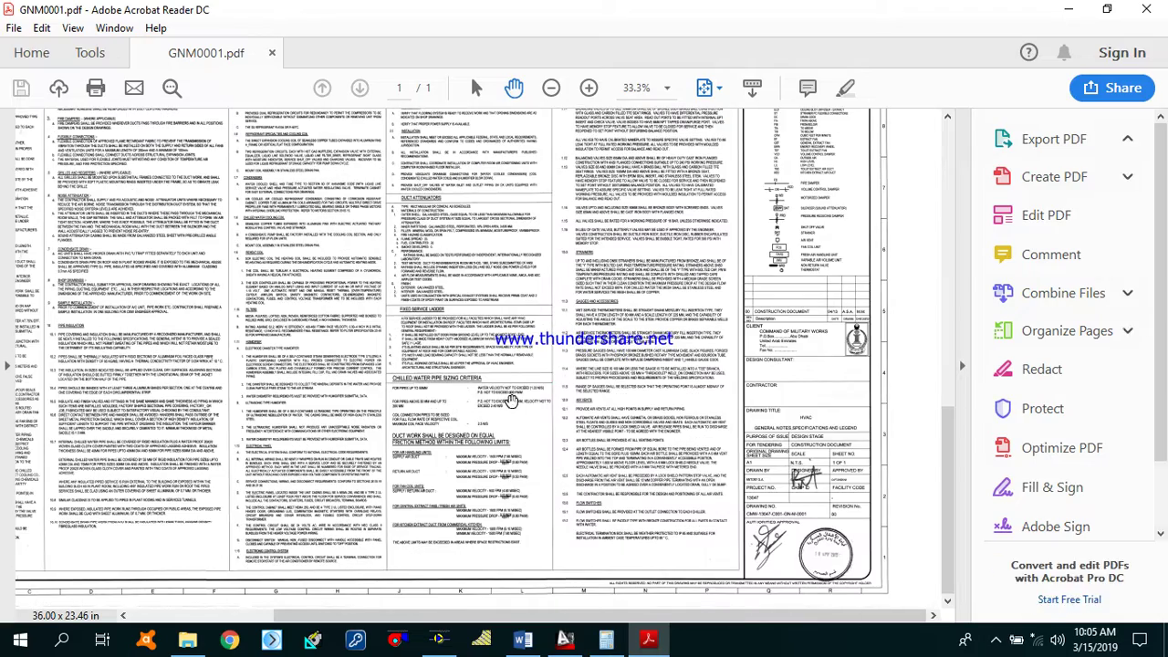
scroll(486, 479, "up", 2)
scroll(508, 503, "up", 4, "ctrl")
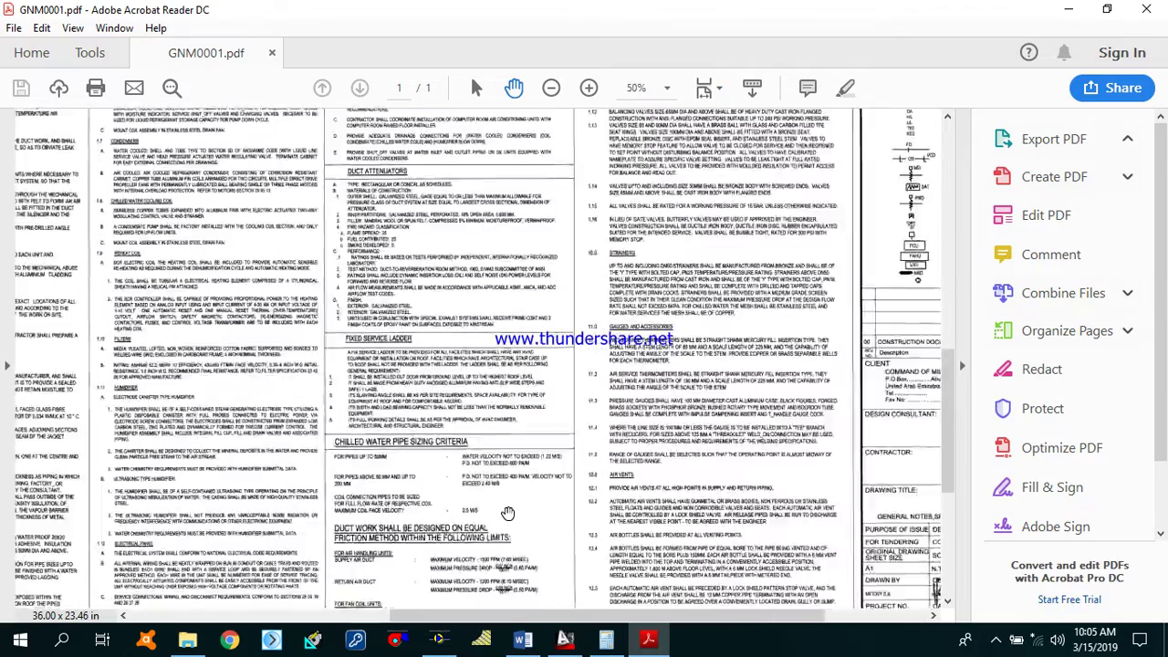
scroll(429, 453, "up", 3, "ctrl")
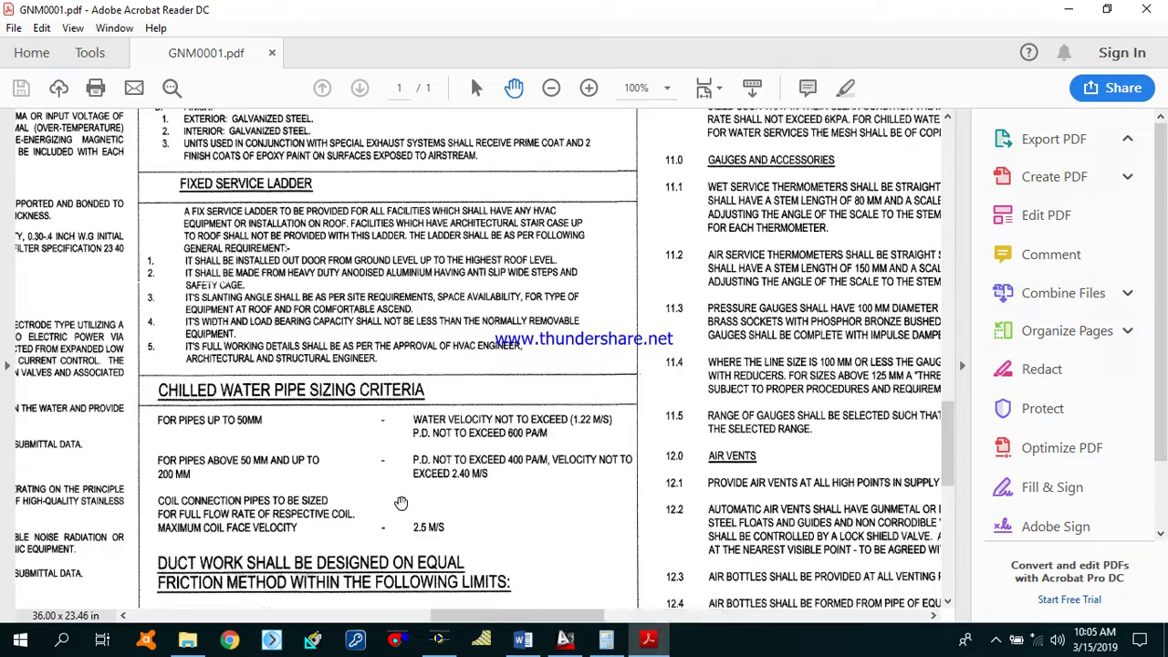
left_click_drag(467, 483, 505, 418)
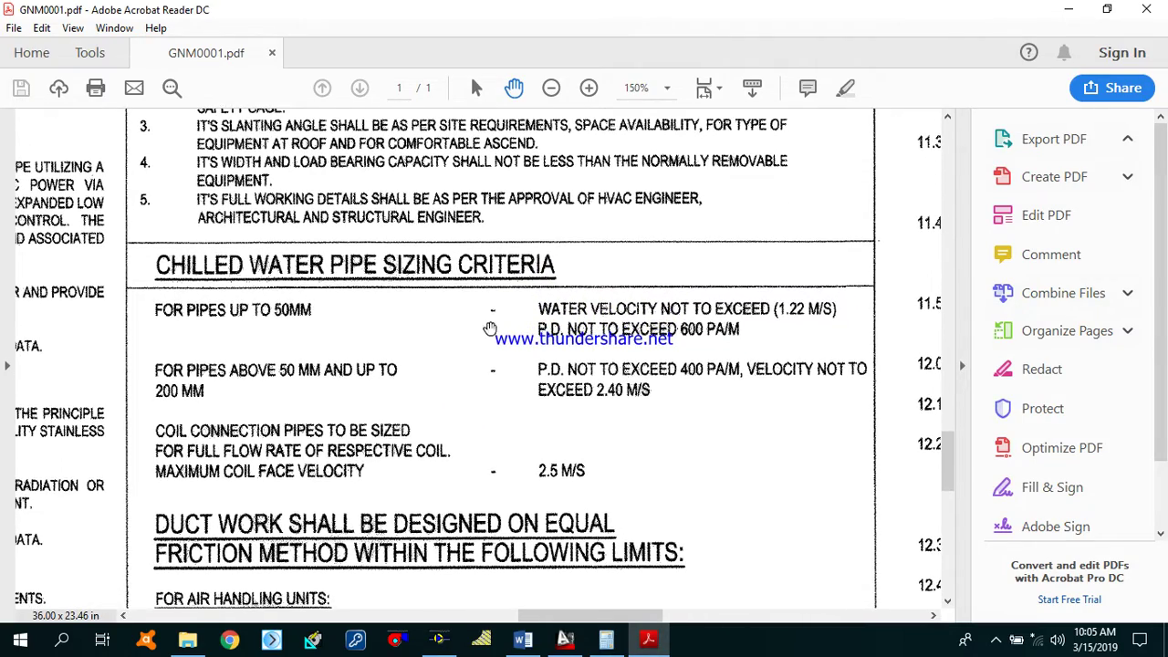
scroll(553, 420, "down", 1)
scroll(561, 408, "up", 1)
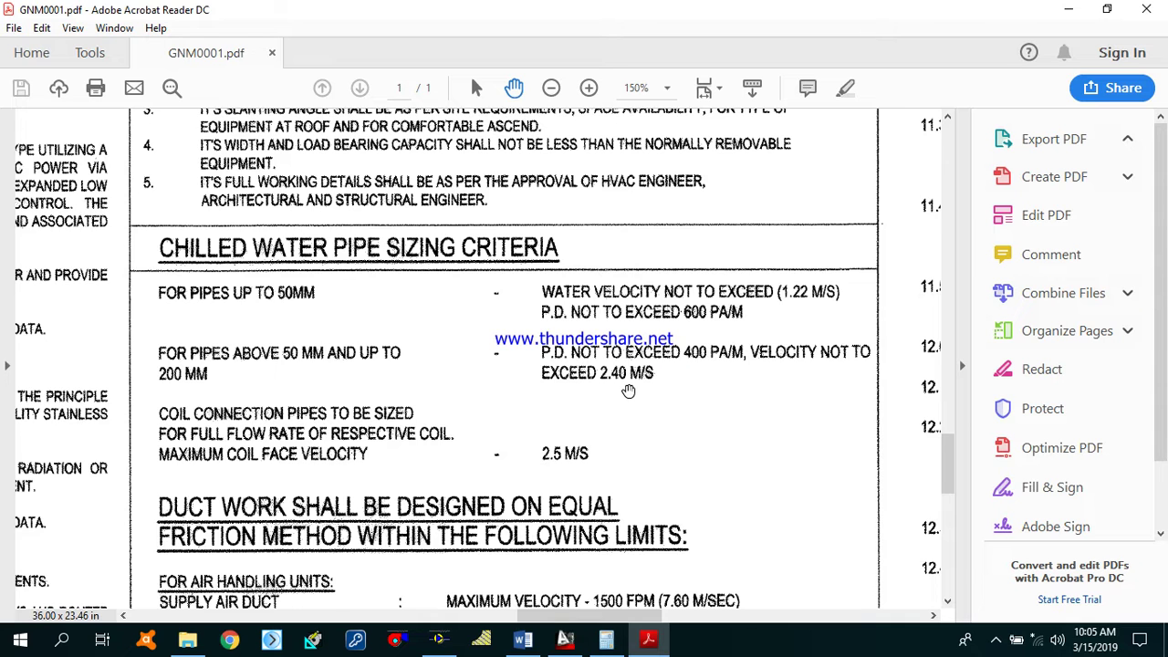
left_click_drag(628, 391, 638, 410)
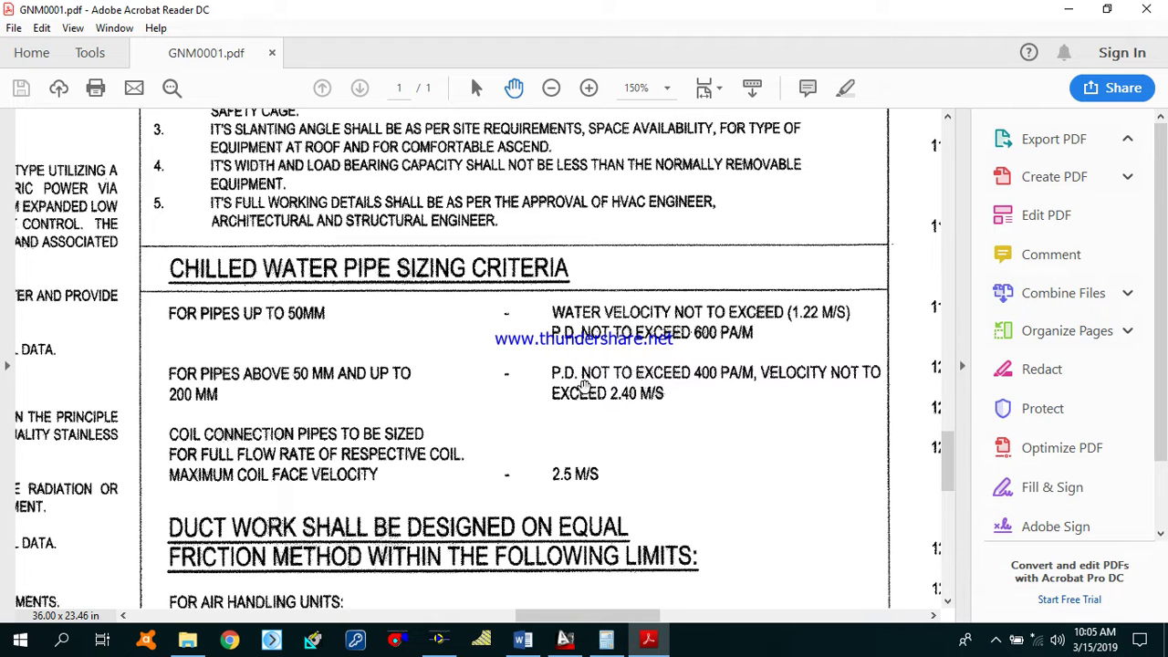
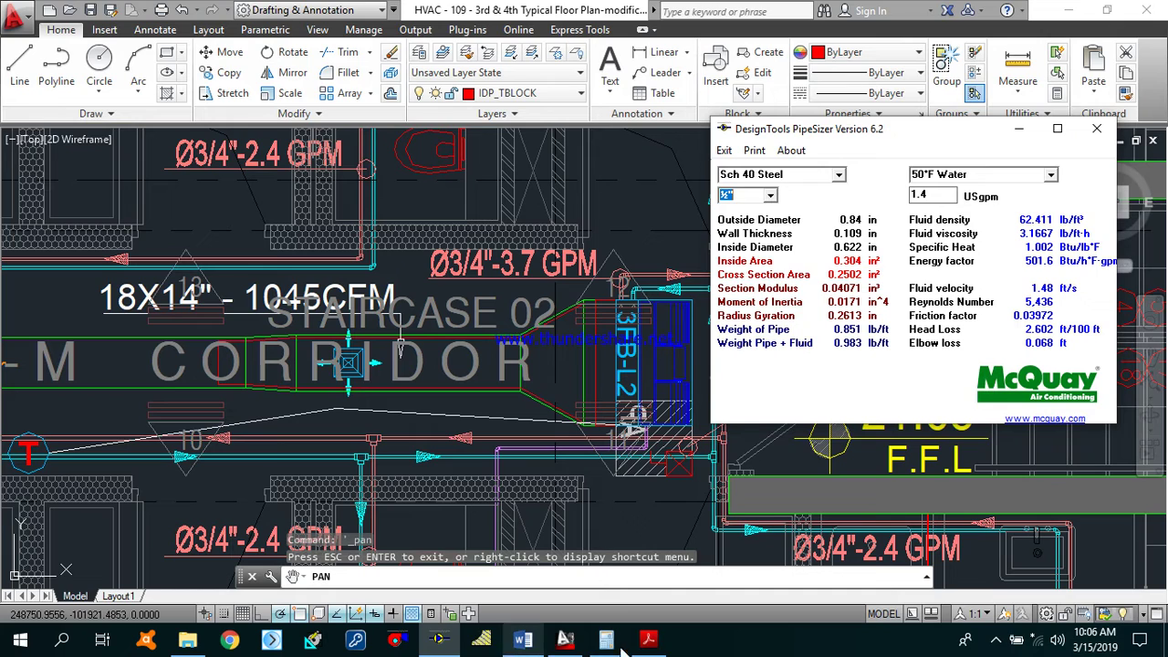
Step: In PipeSizer, set the flow to 3.7 USgpm for the ½" pipe, and compare the result with the PDF's pipe sizing criteria
double_click(945, 196)
key("BackSpace")
type("3.7")
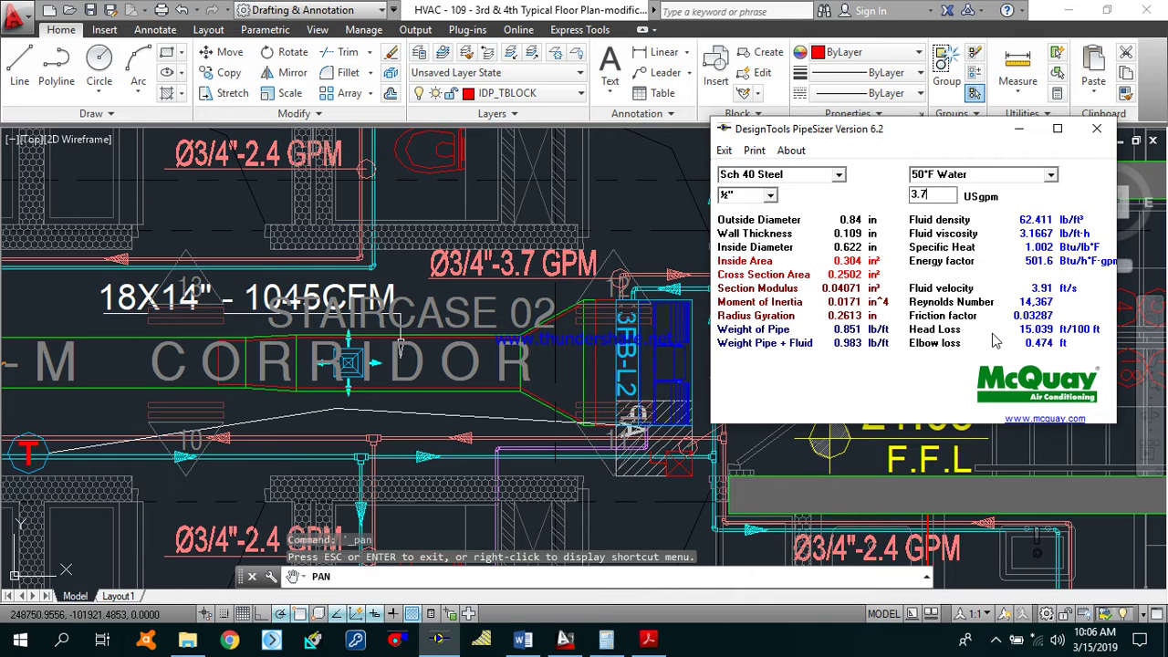
left_click(649, 638)
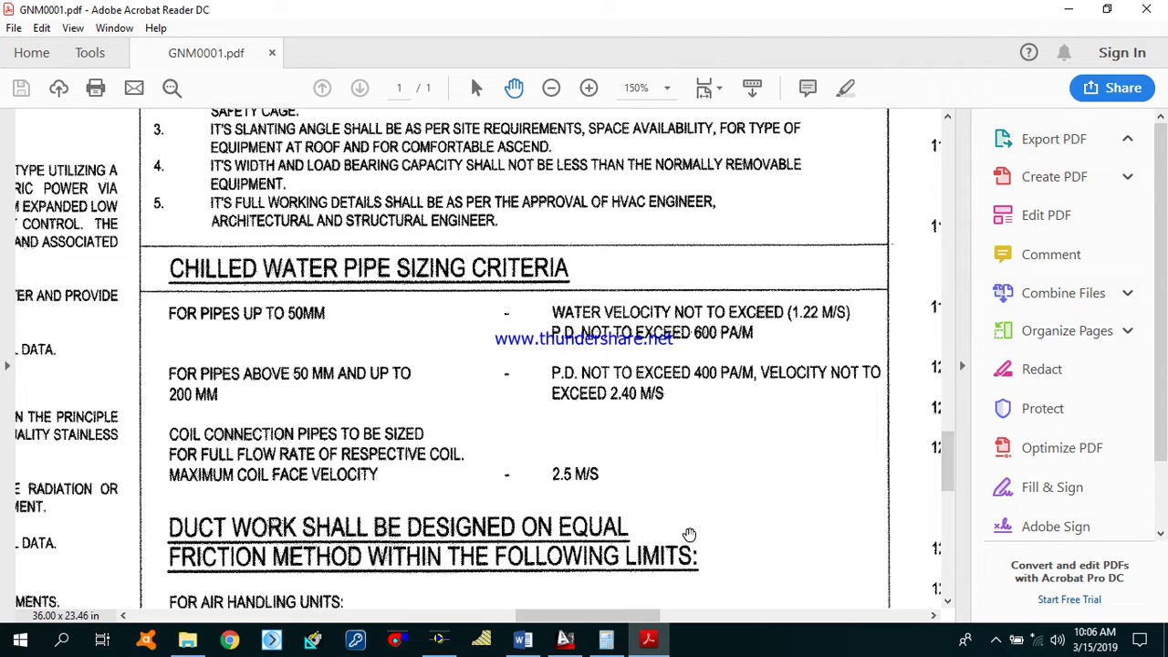
left_click(650, 641)
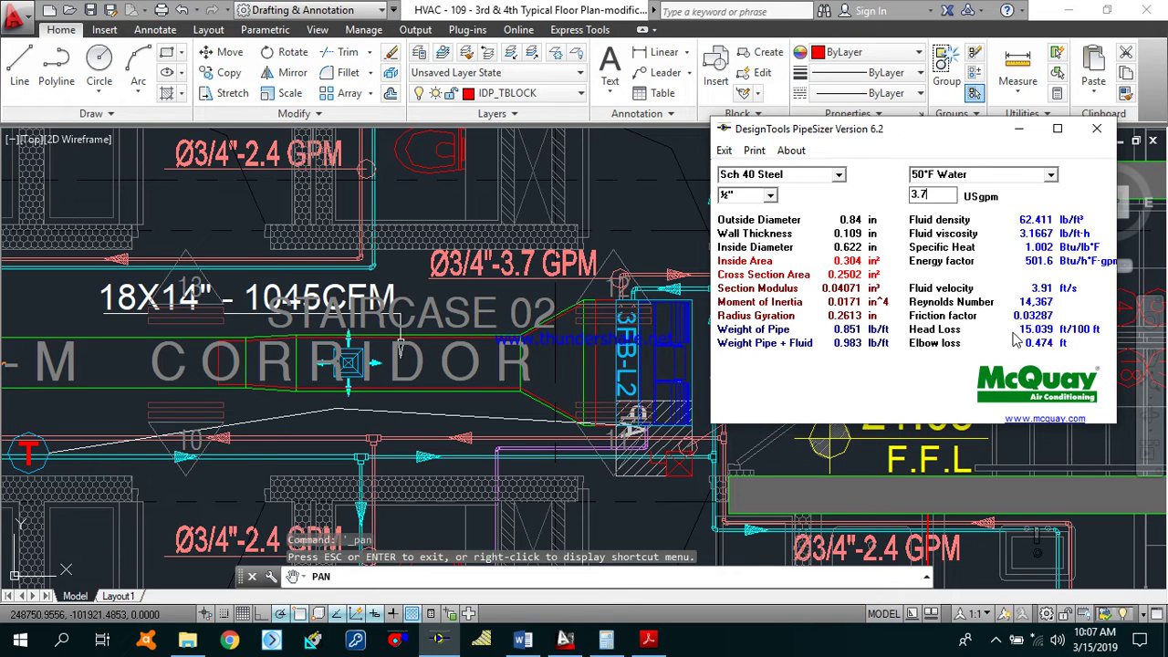
Step: Change the pipe size to ¾" and enter the flow of 3.7 USgpm again
left_click(770, 195)
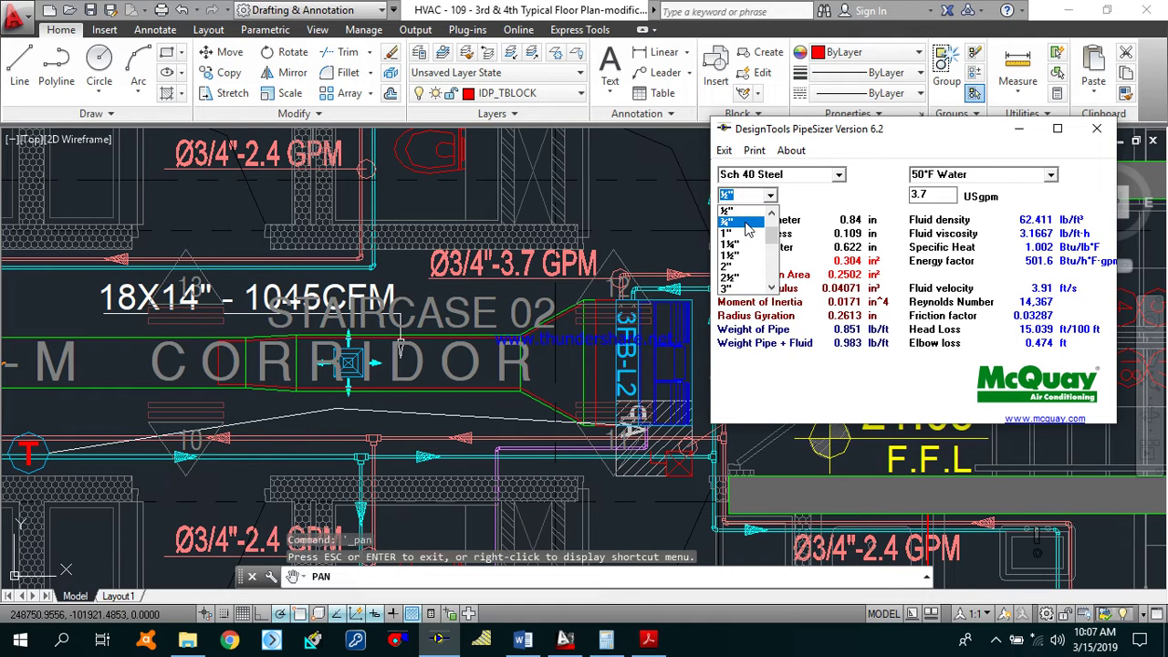
left_click(744, 223)
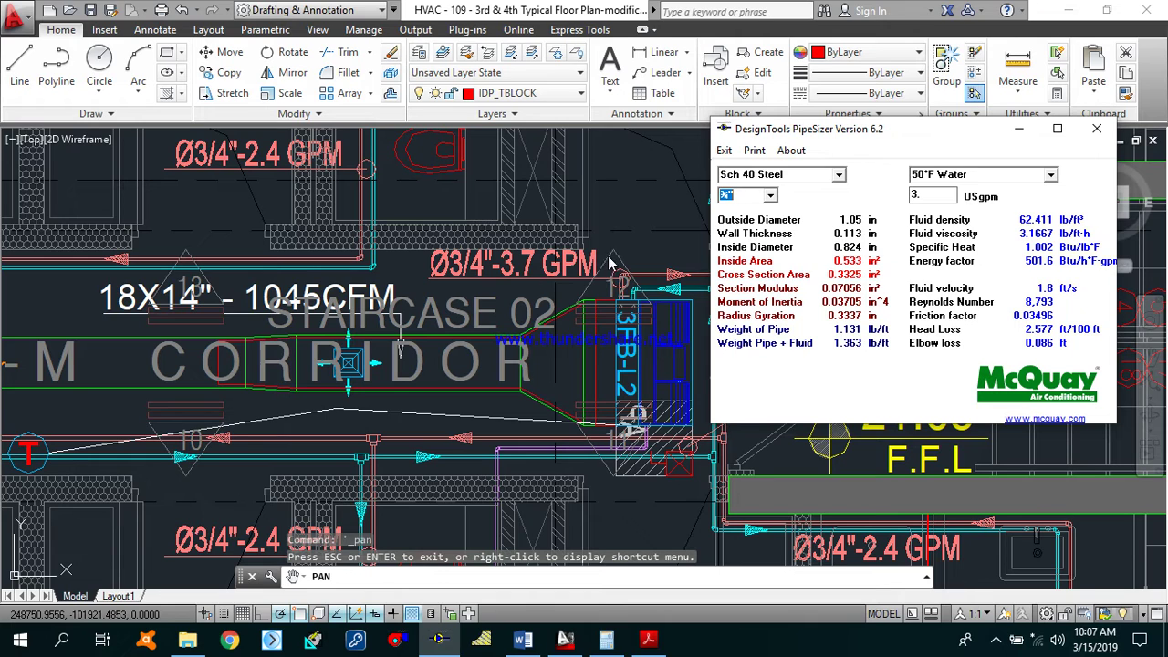
left_click(935, 194)
type("3.7")
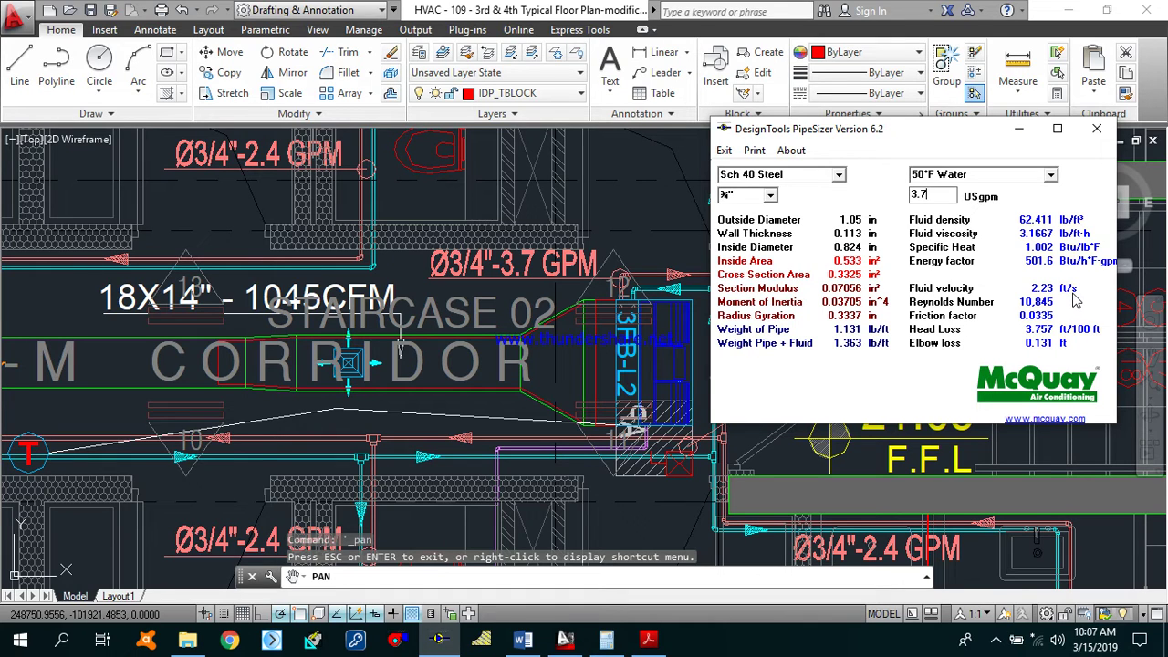
Step: Compare the fluid velocity and head loss for the ¾" pipe at 3.7 USgpm with the PDF's chilled water pipe sizing criteria
left_click(648, 638)
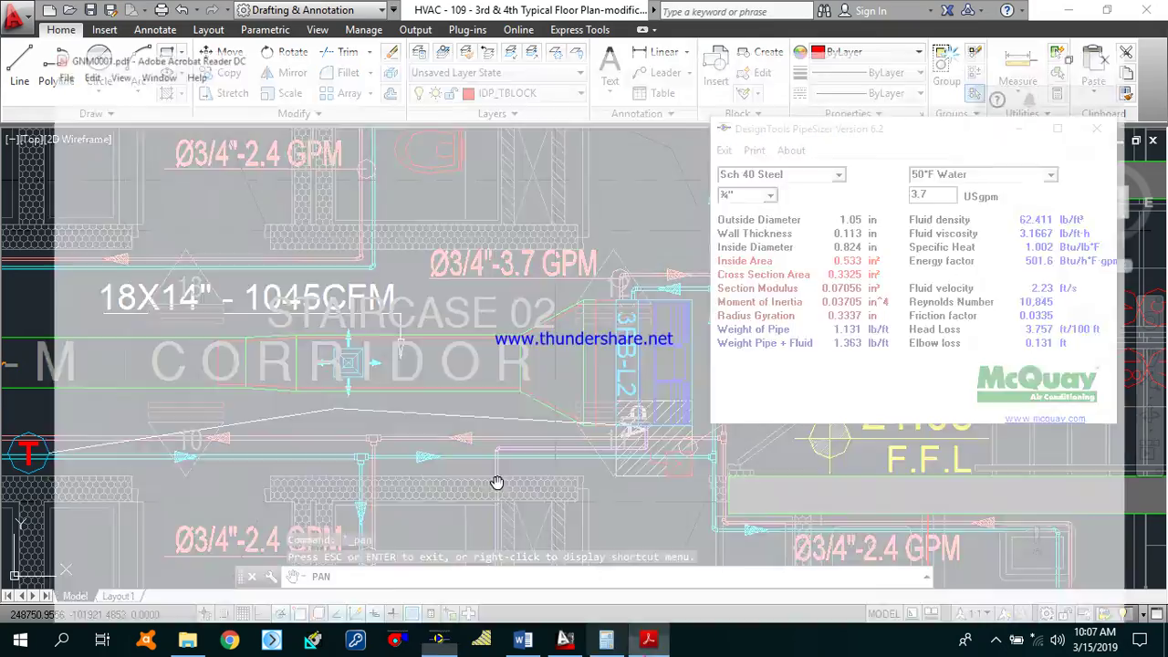
left_click(648, 638)
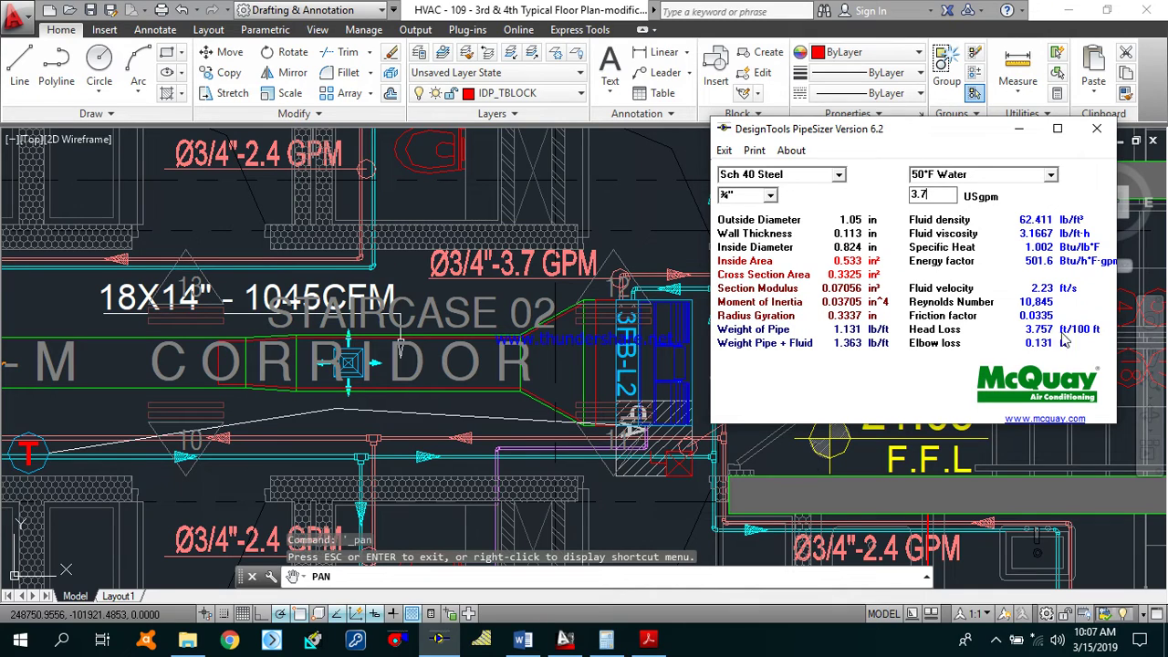
left_click(650, 640)
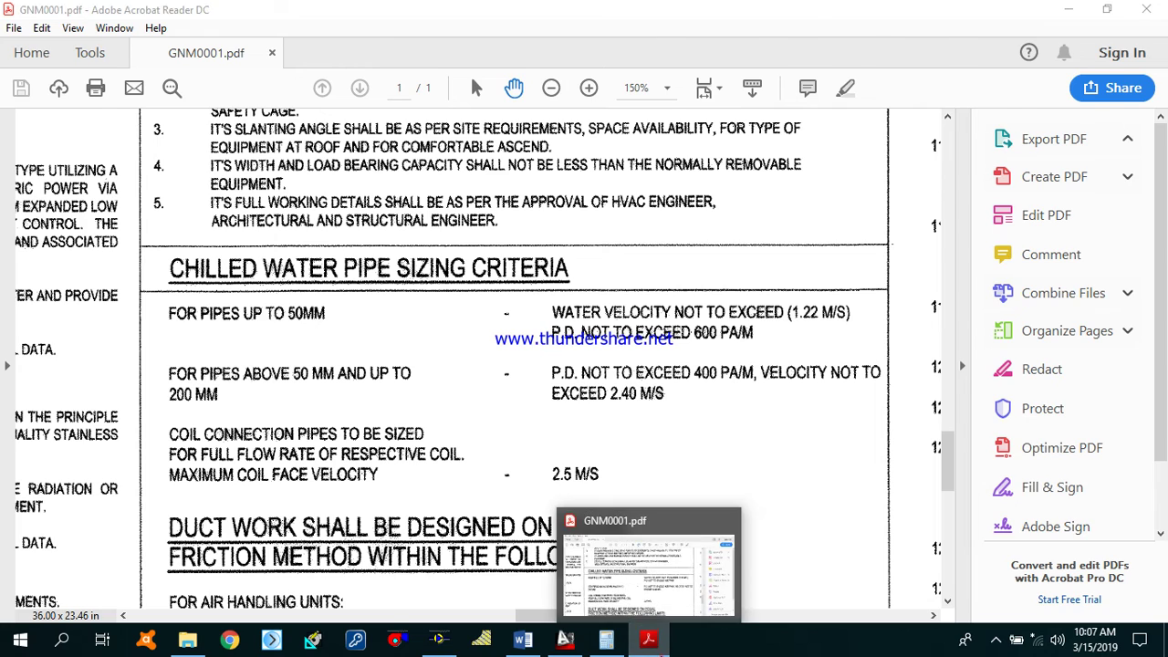
left_click(649, 641)
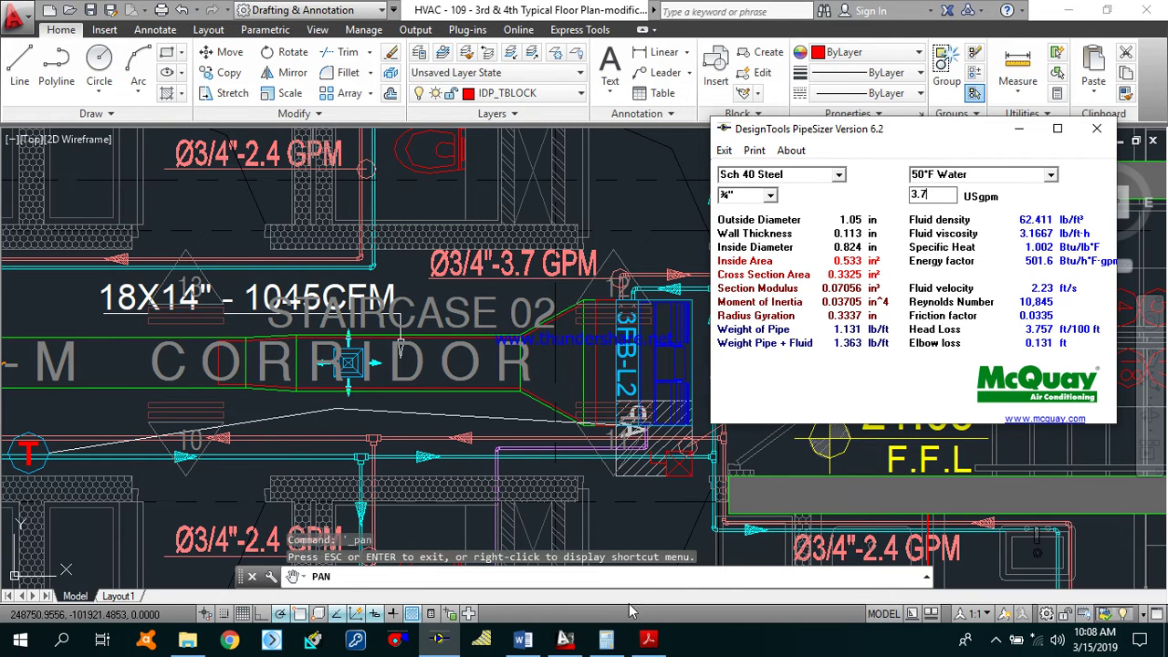
Step: Open the friction loss chart image for schedule 40 pipe in closed piping systems from the chilled water pipe sizing folder
left_click(187, 639)
left_click(366, 363)
left_click(277, 158)
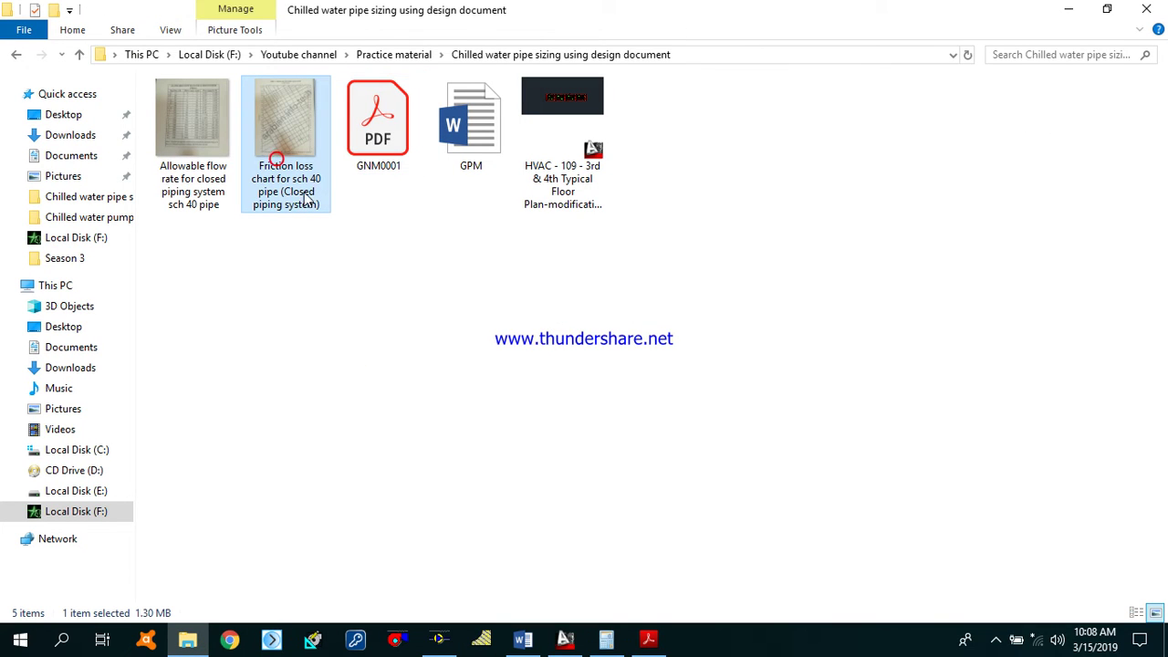
double_click(287, 170)
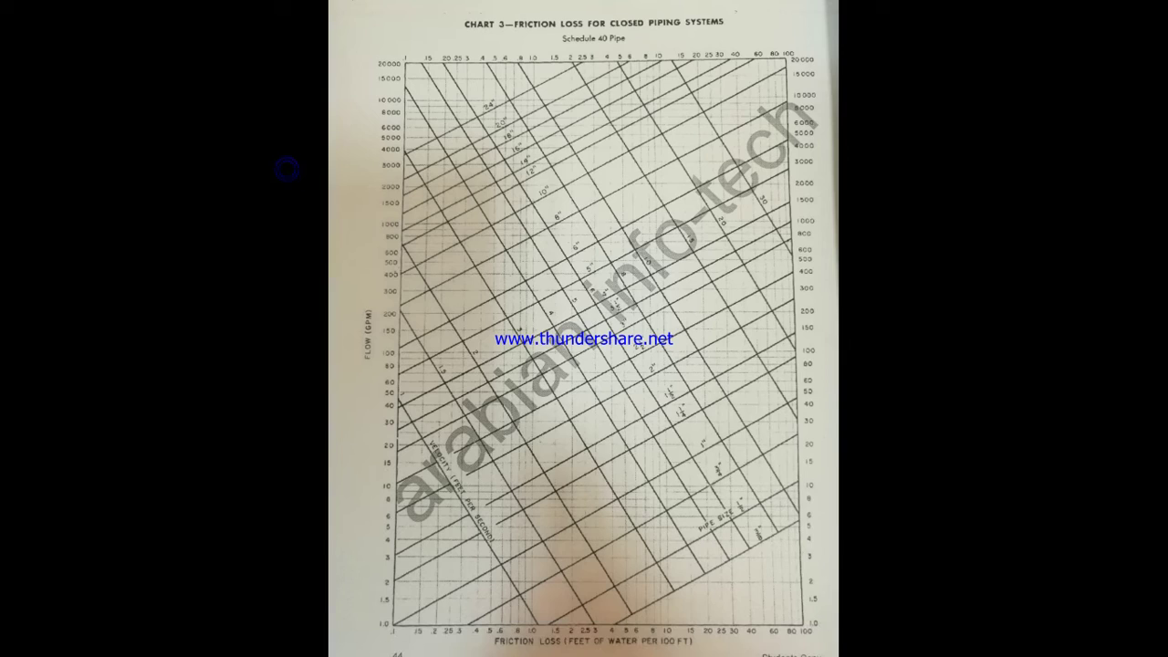